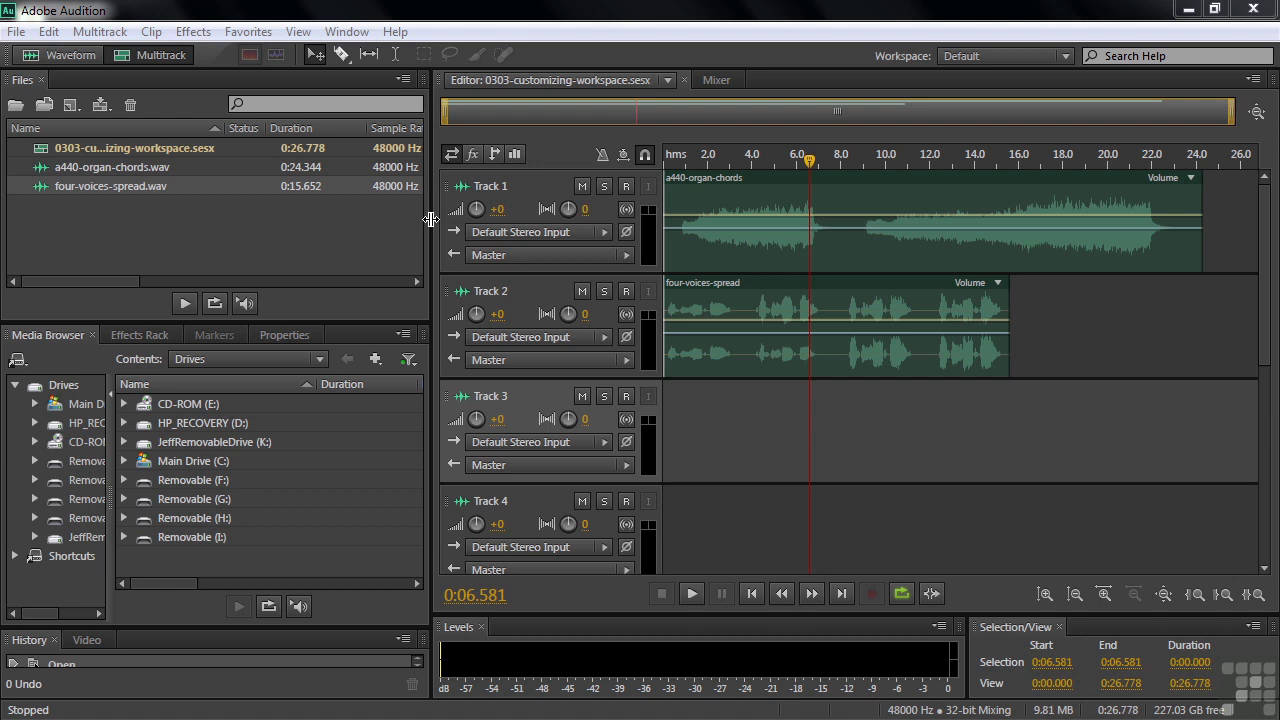
Narrow the left panel column and lengthen the Files panel to widen the multitrack editor
{"action": "left_click_drag", "start_coordinate": [430, 219], "coordinate": [355, 233]}
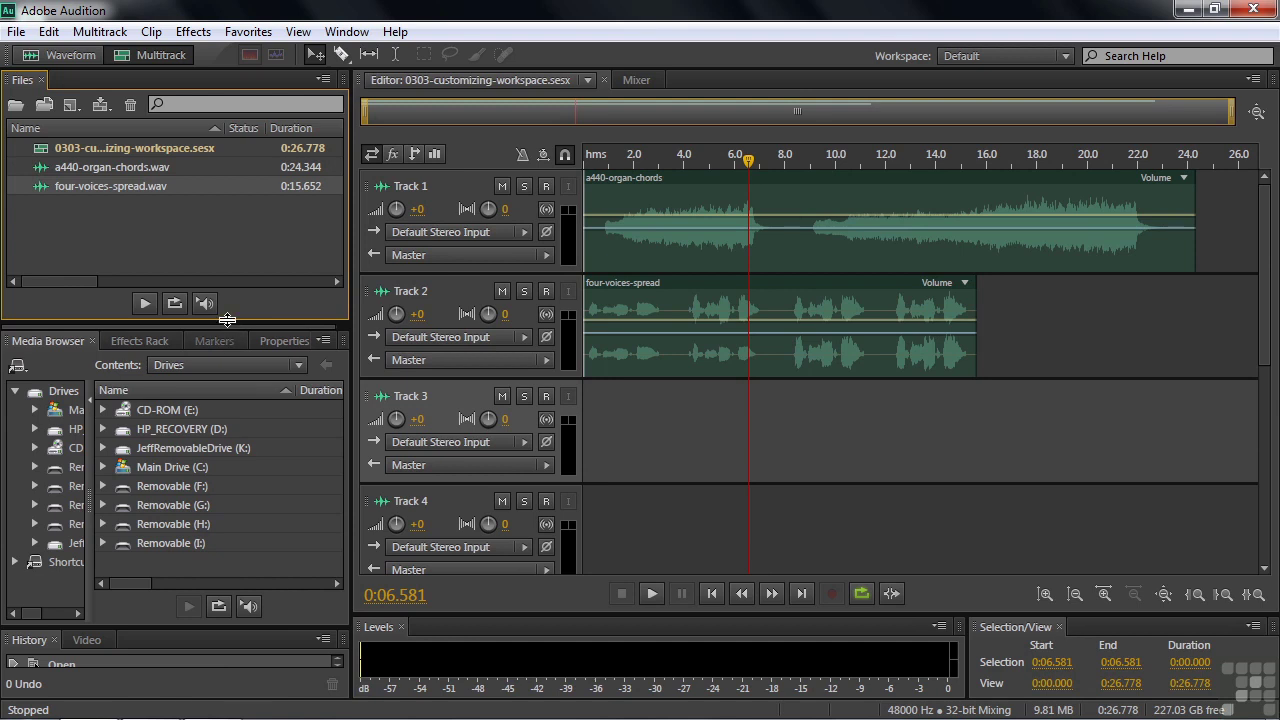
{"action": "mouse_move", "coordinate": [227, 319]}
{"action": "left_mouse_down"}
{"action": "mouse_move", "coordinate": [228, 190]}
{"action": "mouse_move", "coordinate": [230, 370]}
{"action": "mouse_move", "coordinate": [236, 280]}
{"action": "mouse_move", "coordinate": [239, 305]}
{"action": "left_mouse_up"}
{"action": "mouse_move", "coordinate": [352, 320]}
{"action": "left_mouse_down"}
{"action": "mouse_move", "coordinate": [392, 276]}
{"action": "mouse_move", "coordinate": [322, 300]}
{"action": "mouse_move", "coordinate": [364, 465]}
{"action": "mouse_move", "coordinate": [486, 505]}
{"action": "mouse_move", "coordinate": [500, 366]}
{"action": "mouse_move", "coordinate": [330, 309]}
{"action": "left_mouse_up"}
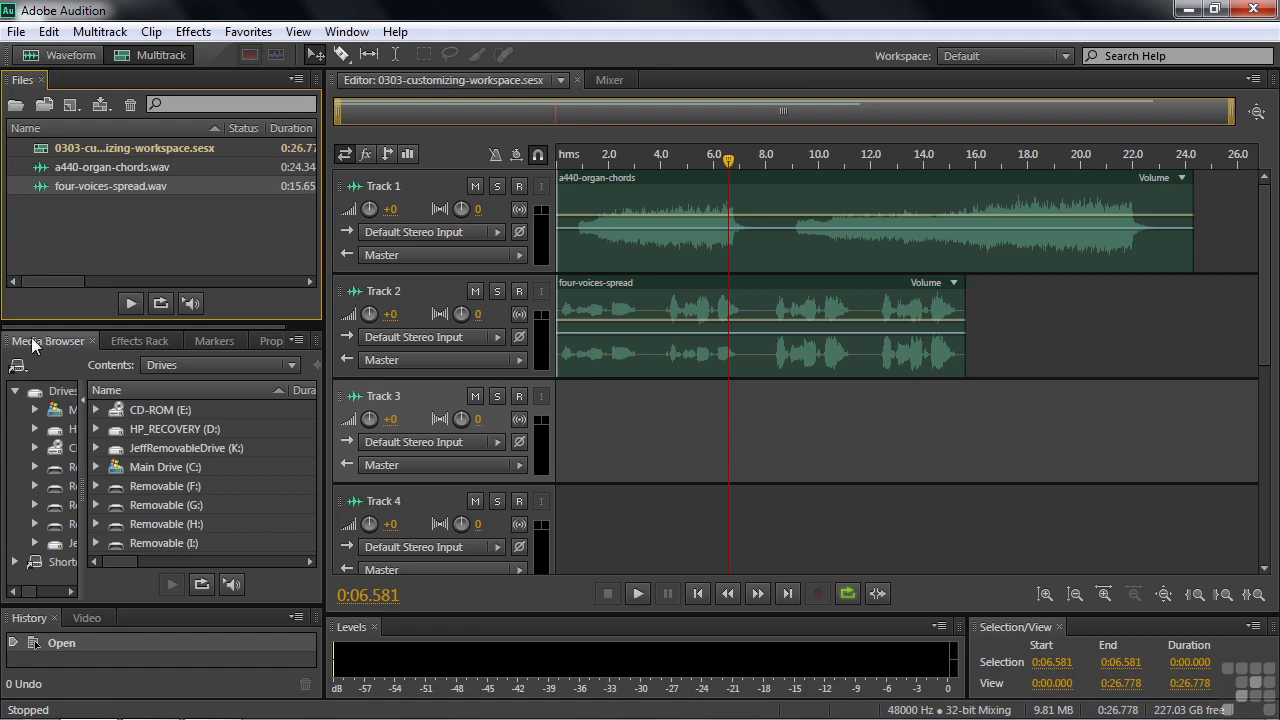
Dock the Media Browser into the Files panel group and check both tabs
{"action": "left_click_drag", "start_coordinate": [42, 341], "coordinate": [180, 201]}
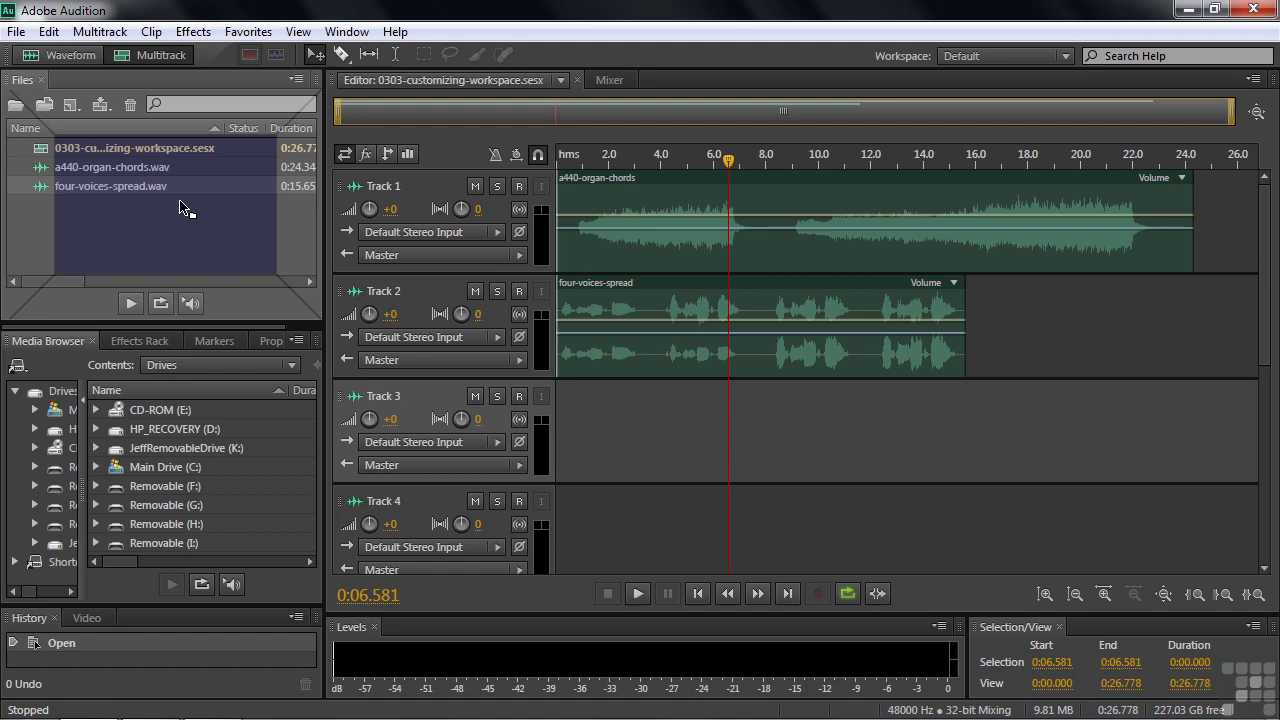
{"action": "mouse_move", "coordinate": [180, 207]}
{"action": "left_mouse_down"}
{"action": "mouse_move", "coordinate": [303, 217]}
{"action": "mouse_move", "coordinate": [200, 195]}
{"action": "mouse_move", "coordinate": [173, 214]}
{"action": "left_mouse_up"}
{"action": "left_click", "coordinate": [22, 80]}
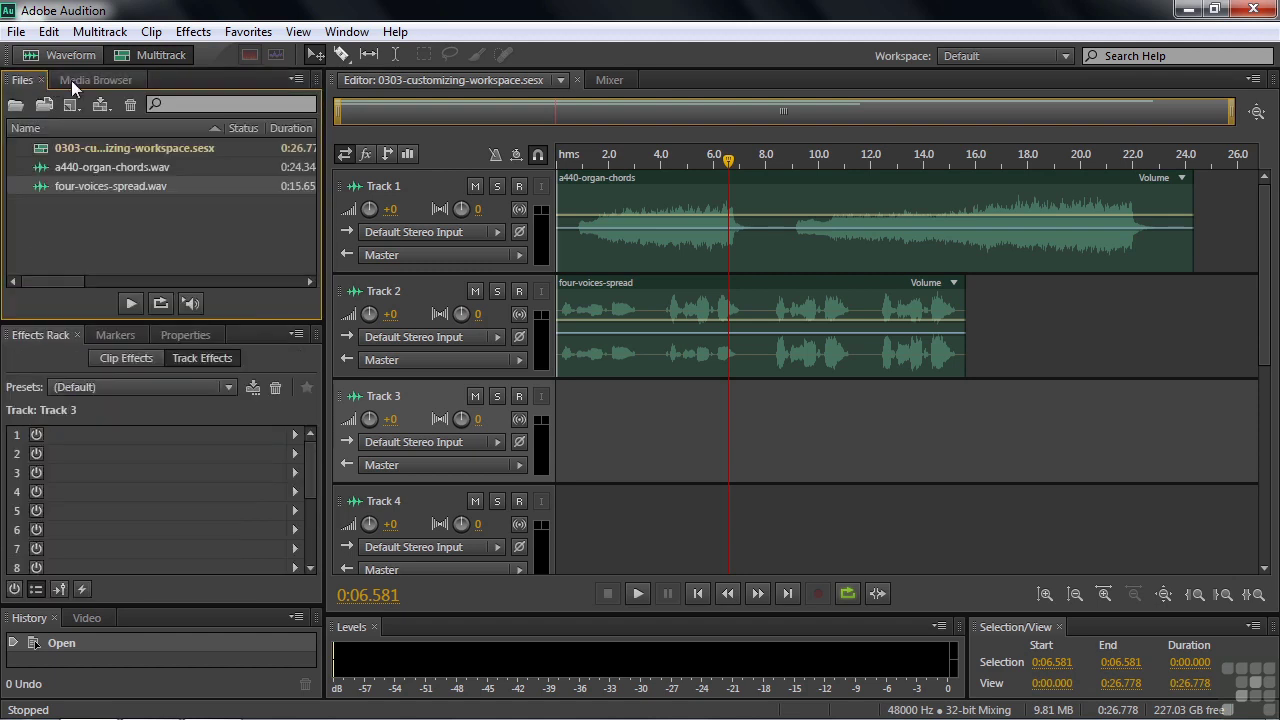
{"action": "left_click", "coordinate": [78, 80]}
{"action": "left_click", "coordinate": [16, 86]}
{"action": "left_click", "coordinate": [60, 88]}
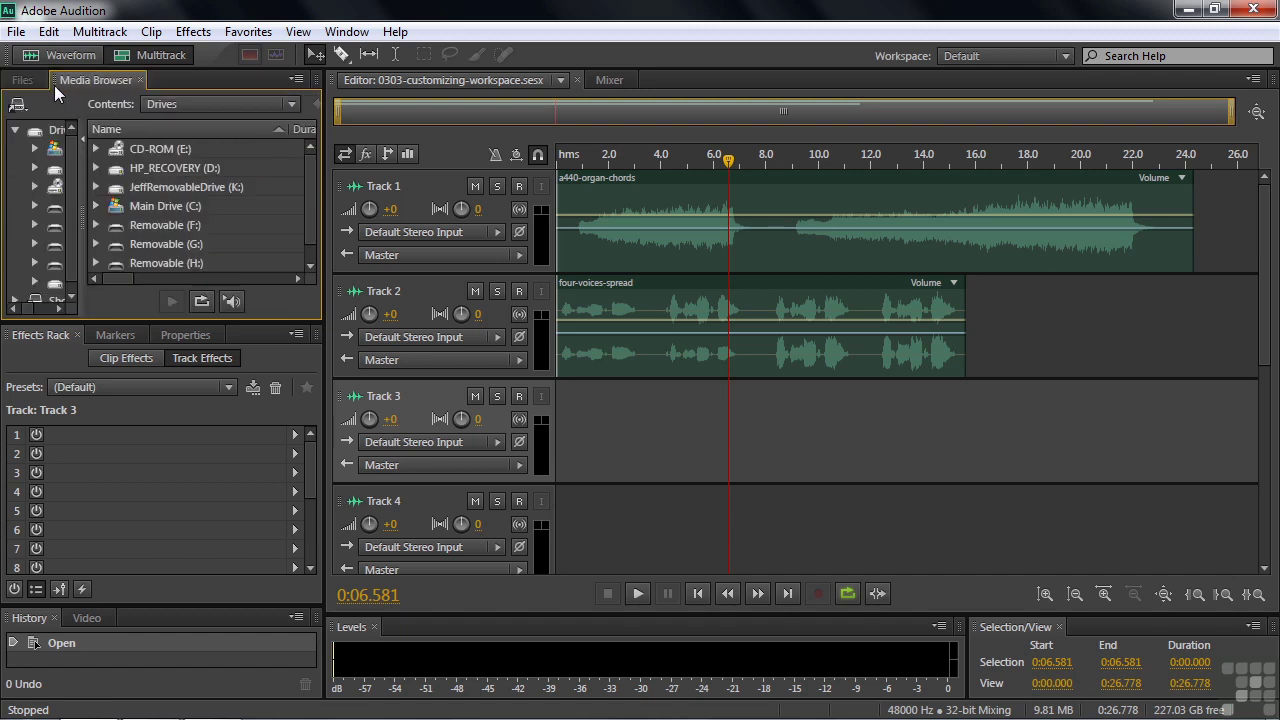
Pull the Media Browser back out, then redock it into the Files group
{"action": "left_click_drag", "start_coordinate": [54, 76], "coordinate": [16, 172]}
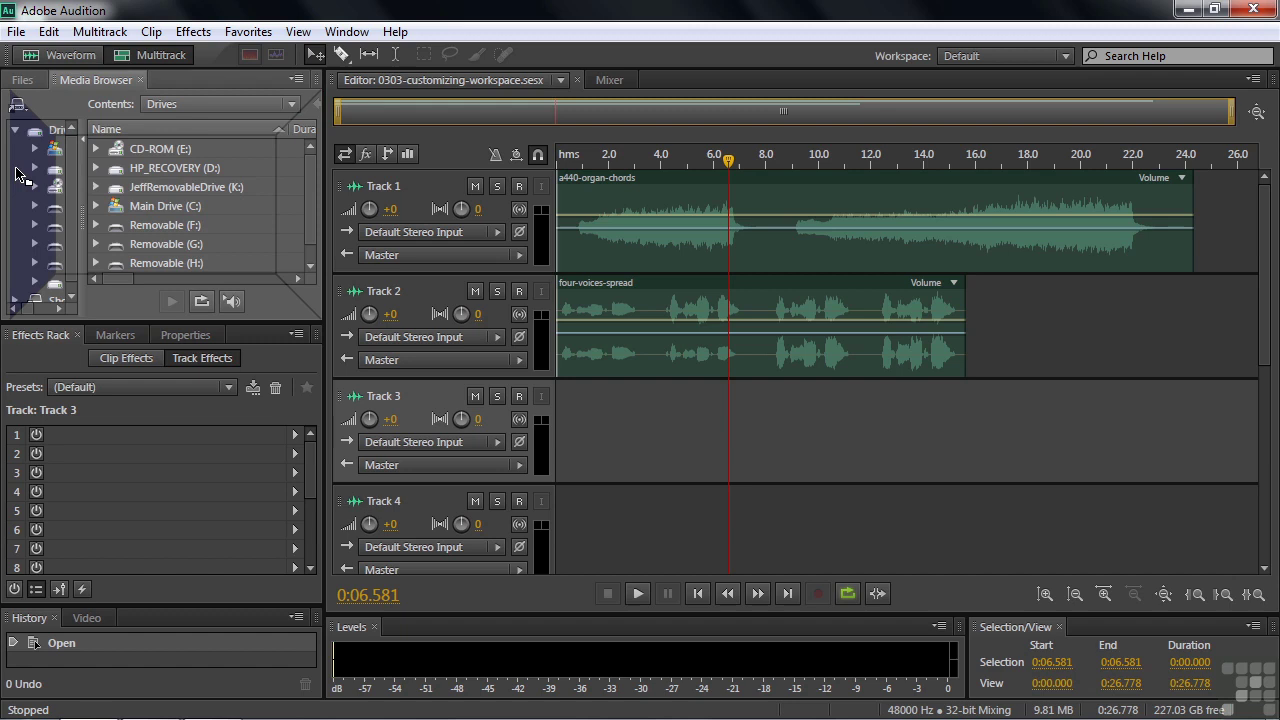
{"action": "left_click_drag", "start_coordinate": [18, 175], "coordinate": [294, 180]}
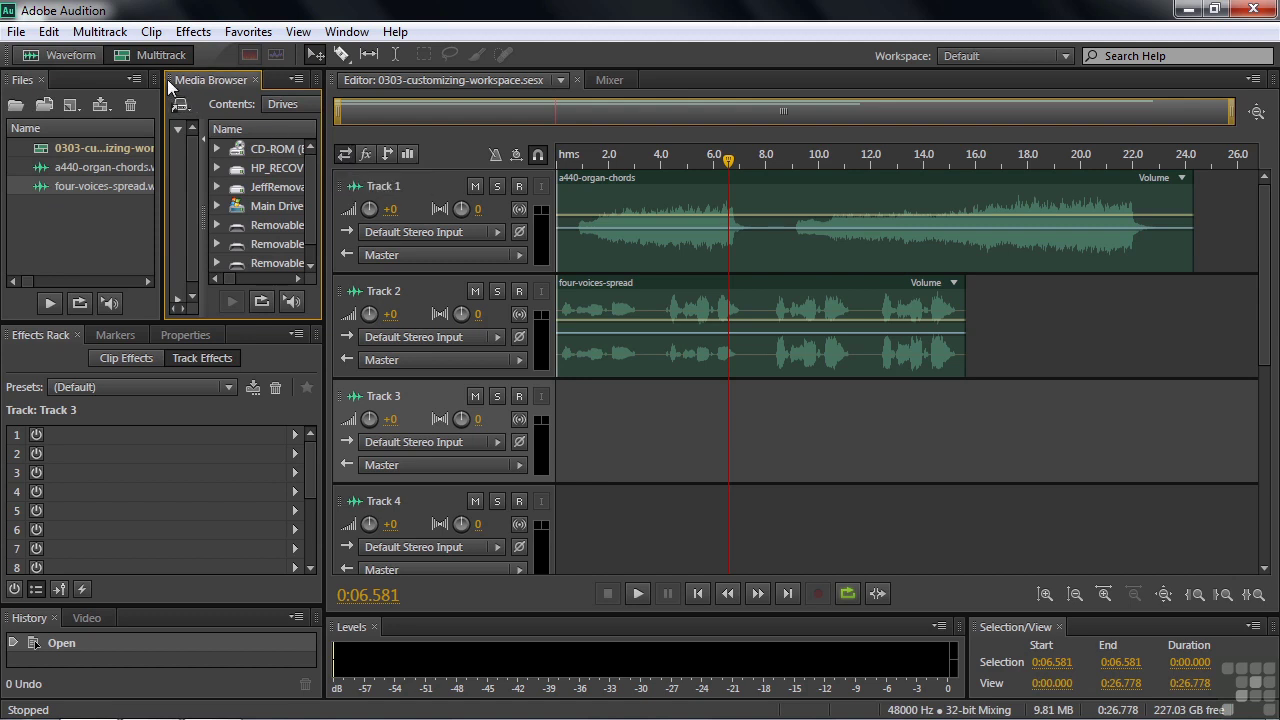
{"action": "left_click_drag", "start_coordinate": [170, 82], "coordinate": [68, 195]}
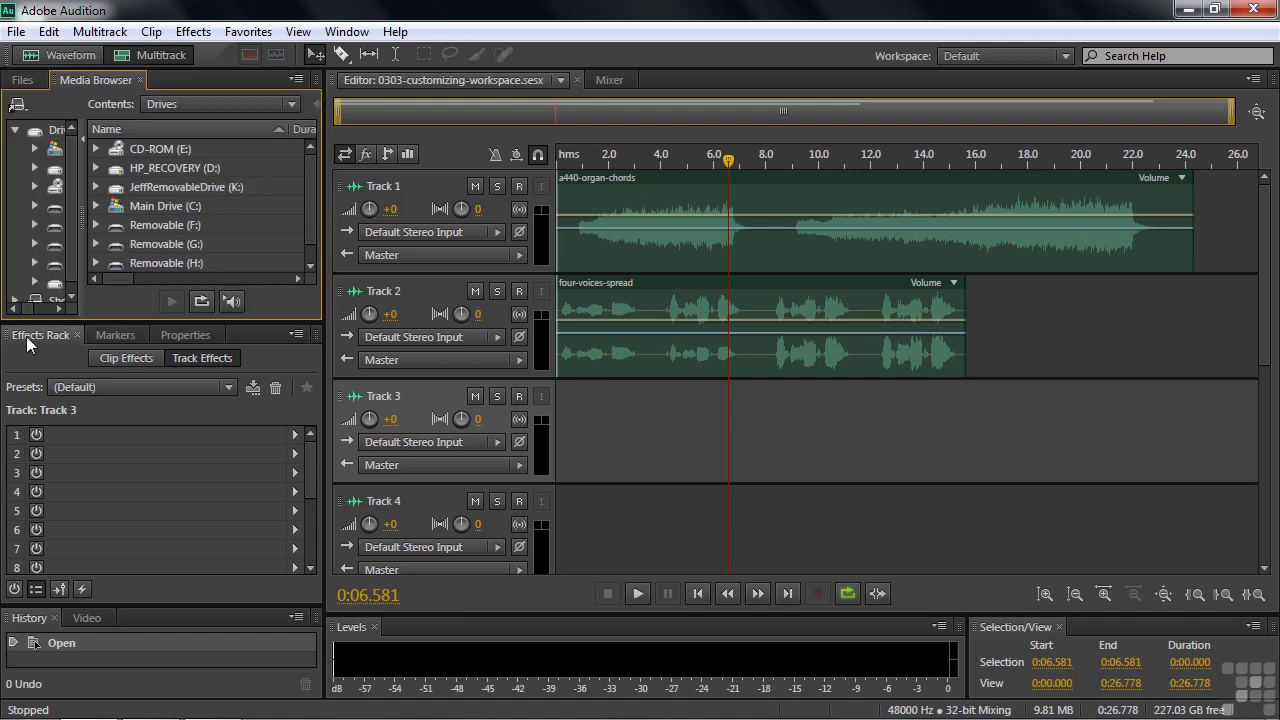
Dock the Effects Rack as its own right-hand column and slim it to widen the editor
{"action": "left_click_drag", "start_coordinate": [8, 343], "coordinate": [1275, 403]}
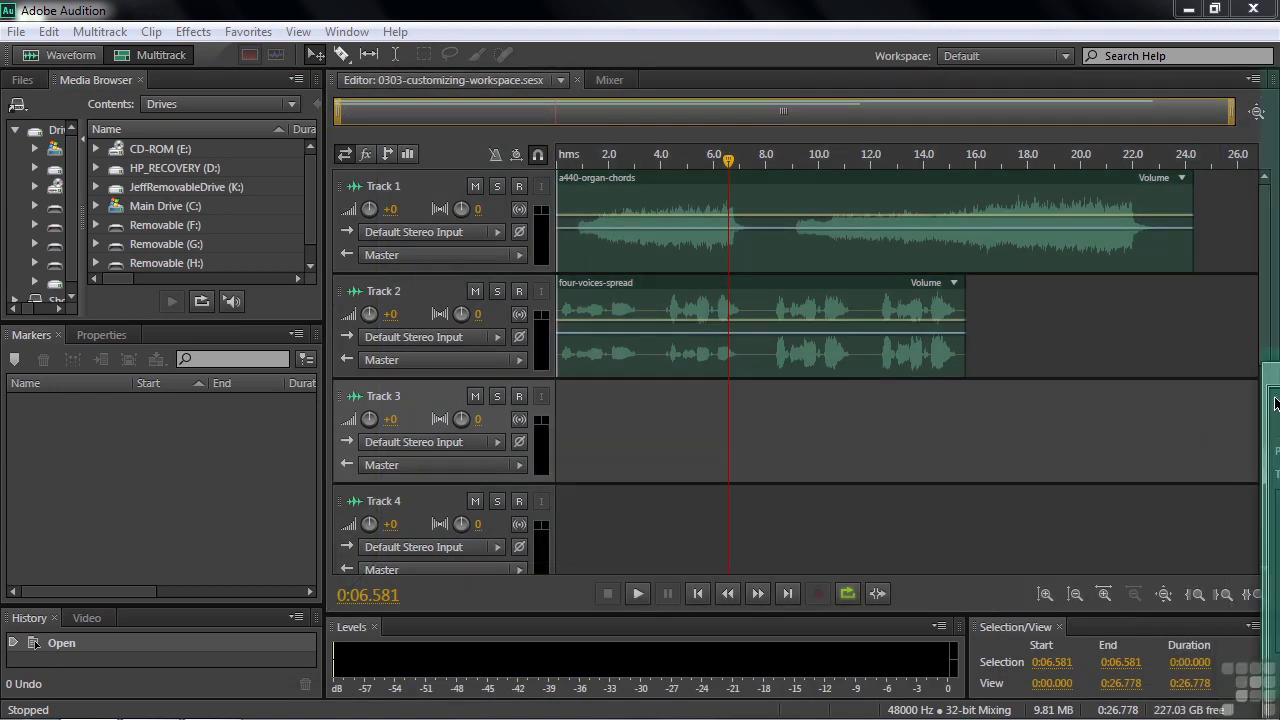
{"action": "left_click_drag", "start_coordinate": [1275, 403], "coordinate": [1276, 392]}
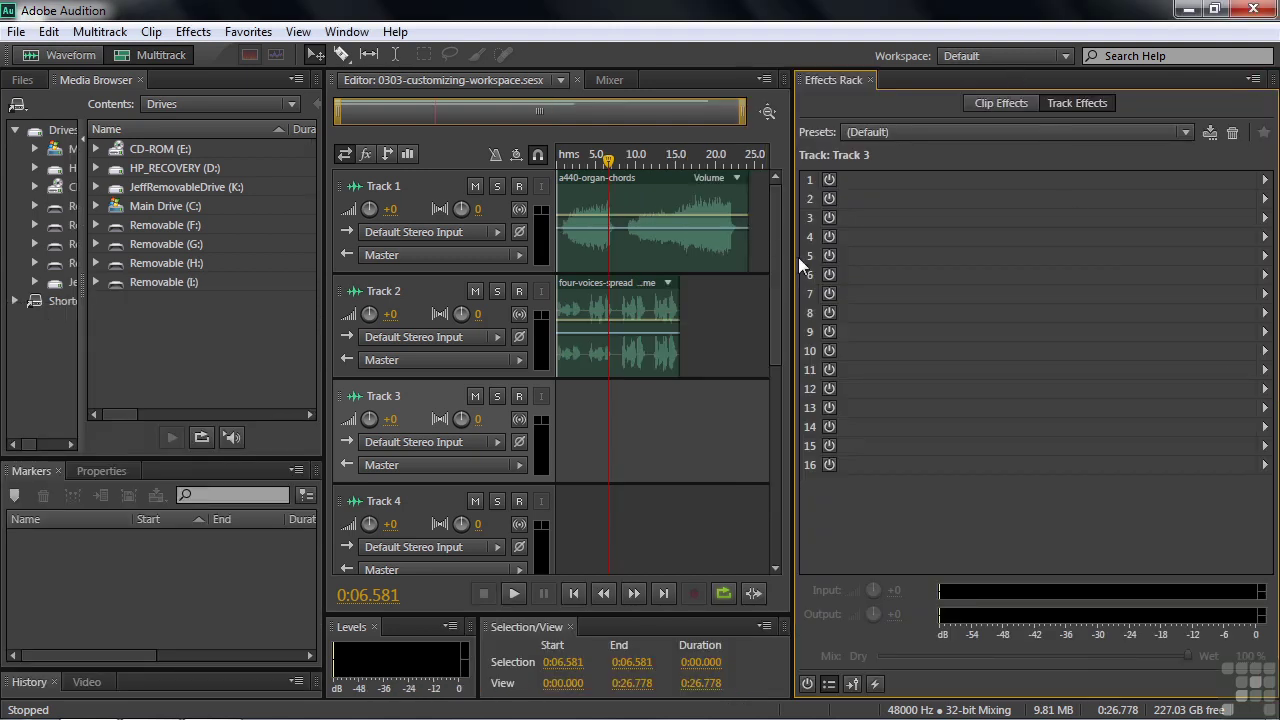
{"action": "left_click_drag", "start_coordinate": [793, 269], "coordinate": [1112, 306]}
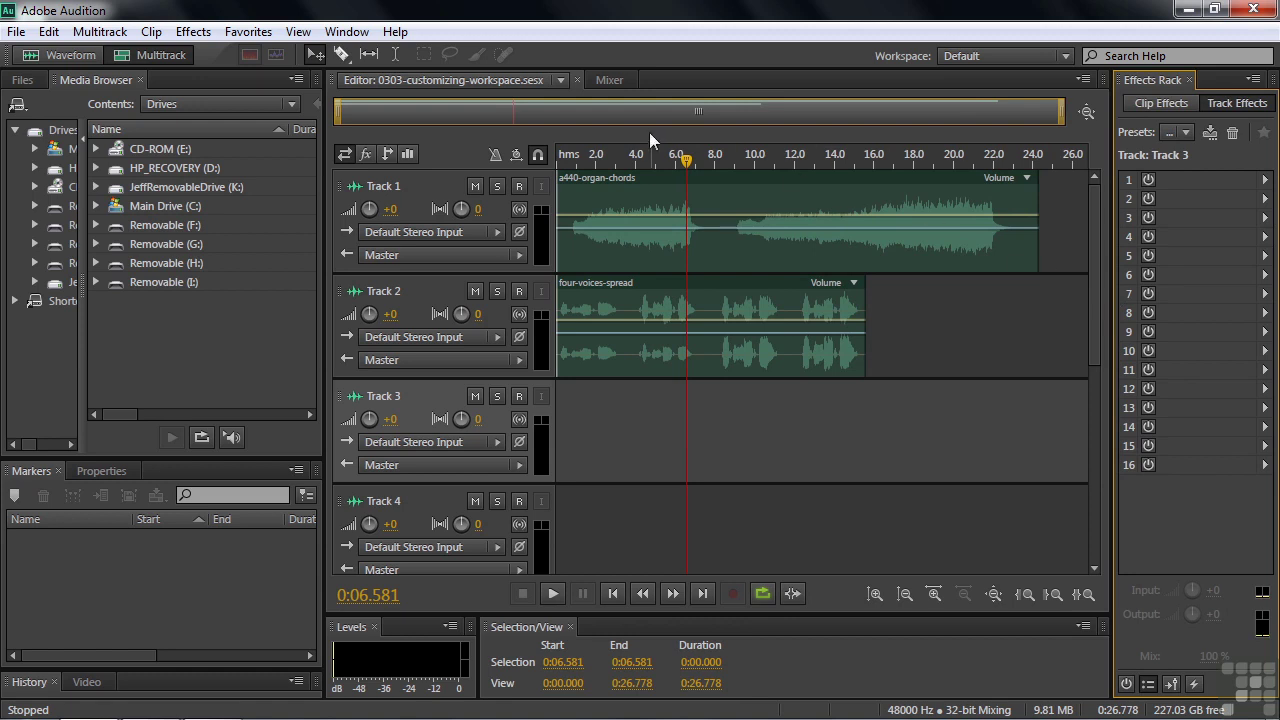
Show four-voices-spread.wav in the editor using the Editor tab's file list
{"action": "left_click", "coordinate": [562, 79]}
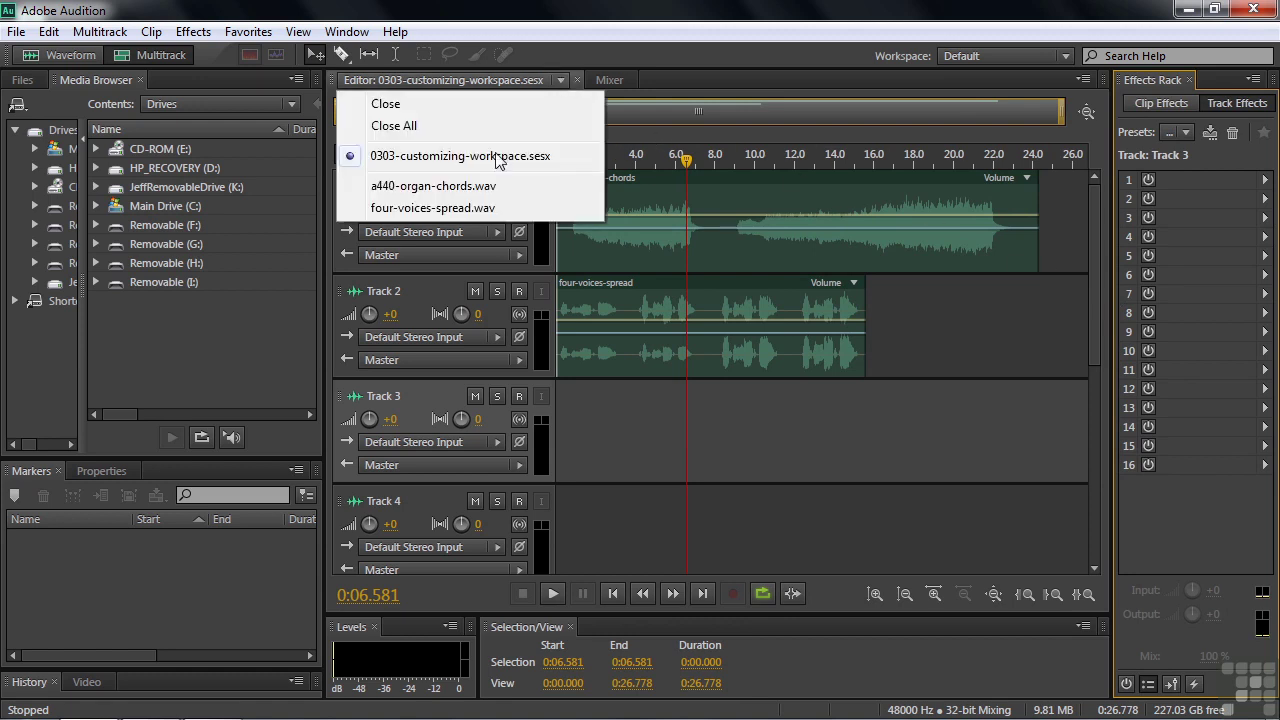
{"action": "left_click", "coordinate": [445, 208]}
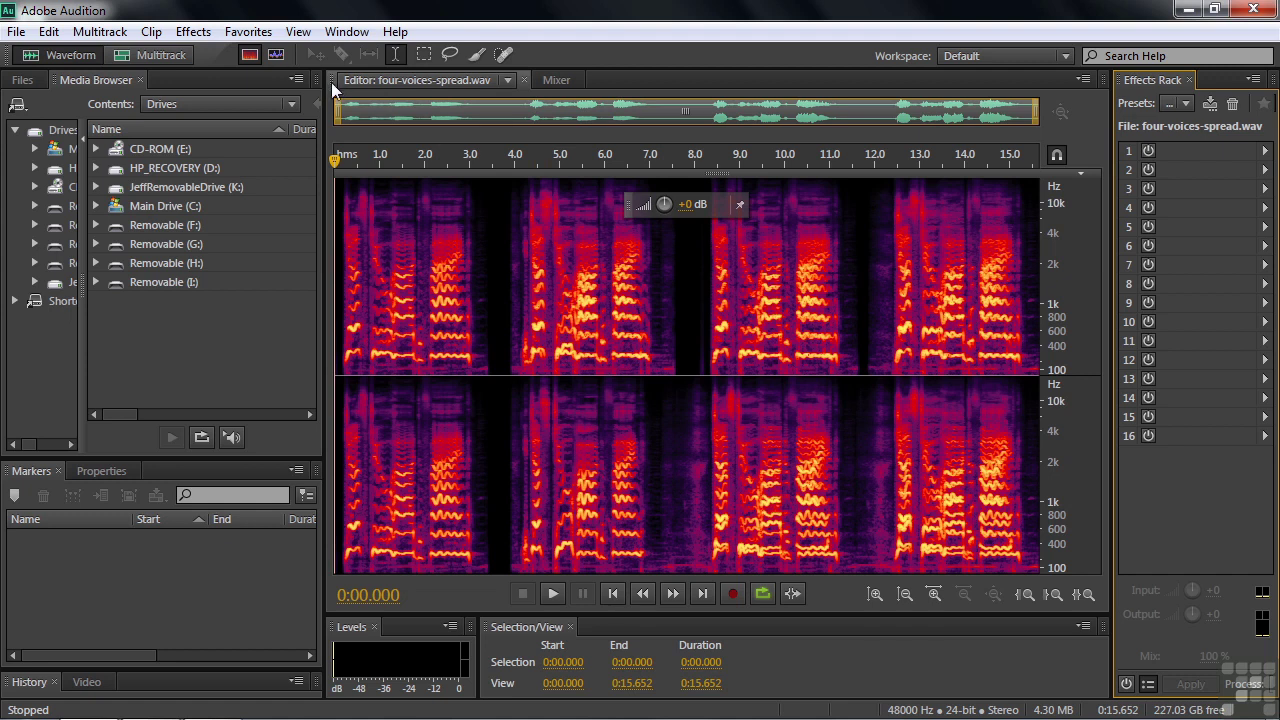
{"action": "left_click", "coordinate": [437, 80]}
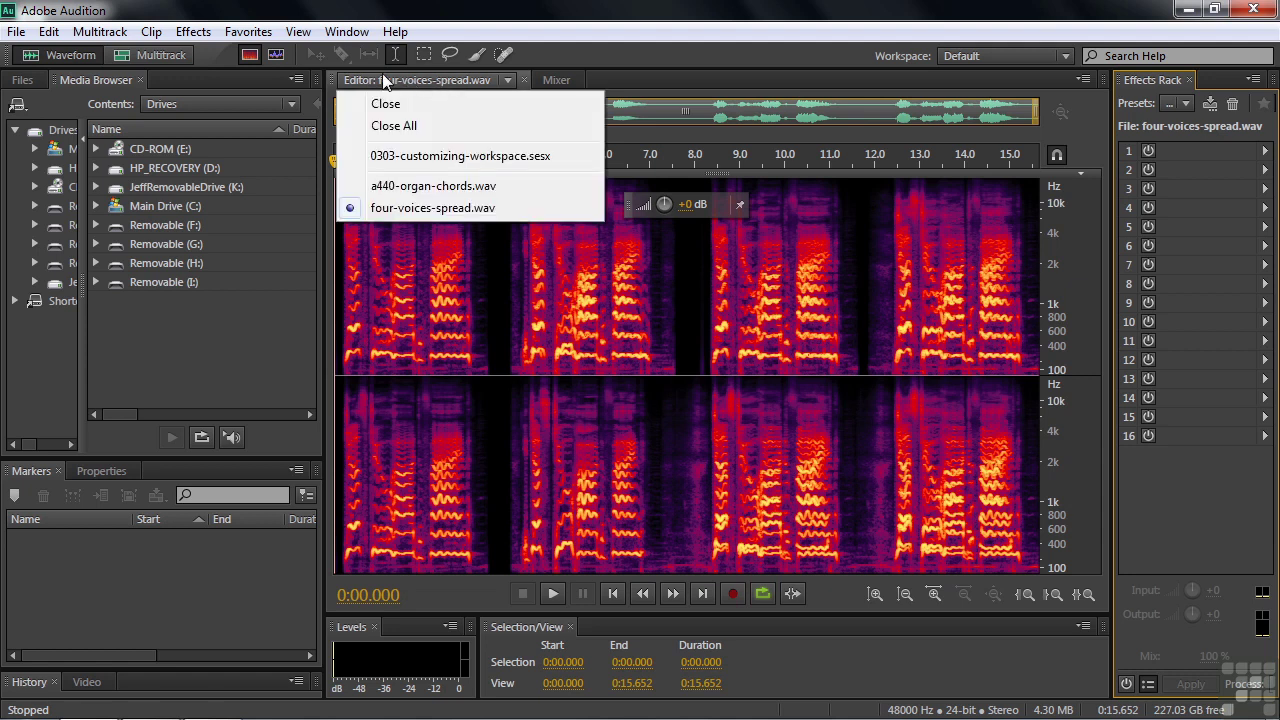
Float the four-voices-spread.wav editor with Ctrl, reposition it, then dock it into the Mixer's group
{"action": "left_click_drag", "start_coordinate": [329, 82], "coordinate": [263, 122]}
{"action": "key", "text": "ctrl"}
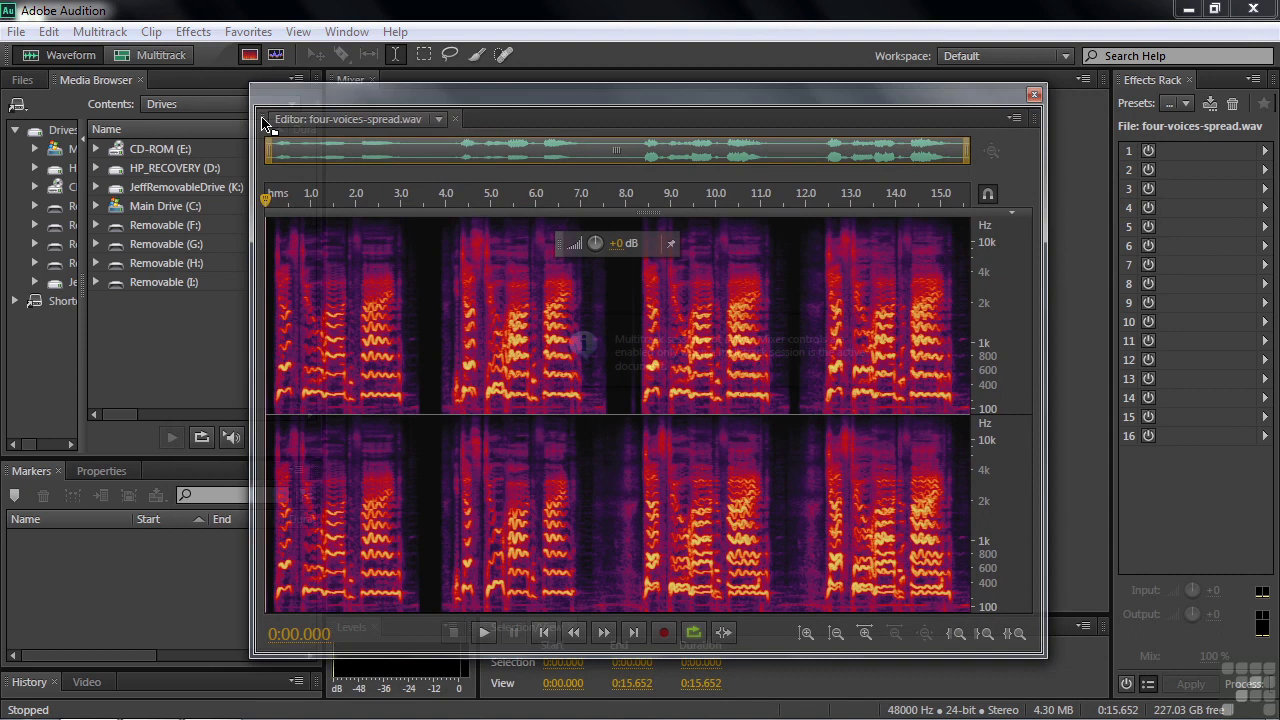
{"action": "left_click_drag", "start_coordinate": [262, 119], "coordinate": [262, 118]}
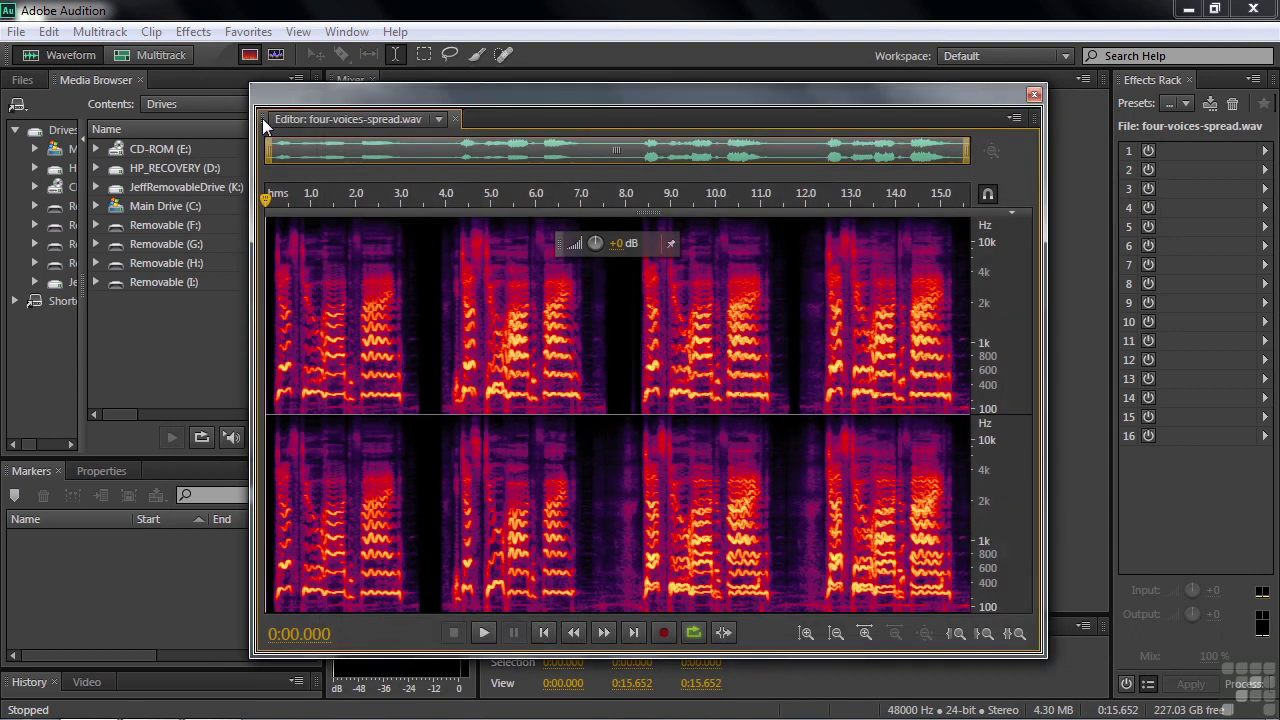
{"action": "mouse_move", "coordinate": [378, 96]}
{"action": "left_mouse_down"}
{"action": "mouse_move", "coordinate": [428, 107]}
{"action": "mouse_move", "coordinate": [480, 70]}
{"action": "mouse_move", "coordinate": [388, 61]}
{"action": "mouse_move", "coordinate": [400, 96]}
{"action": "mouse_move", "coordinate": [491, 122]}
{"action": "mouse_move", "coordinate": [627, 109]}
{"action": "mouse_move", "coordinate": [530, 113]}
{"action": "mouse_move", "coordinate": [1274, 112]}
{"action": "mouse_move", "coordinate": [711, 118]}
{"action": "mouse_move", "coordinate": [373, 99]}
{"action": "left_mouse_up"}
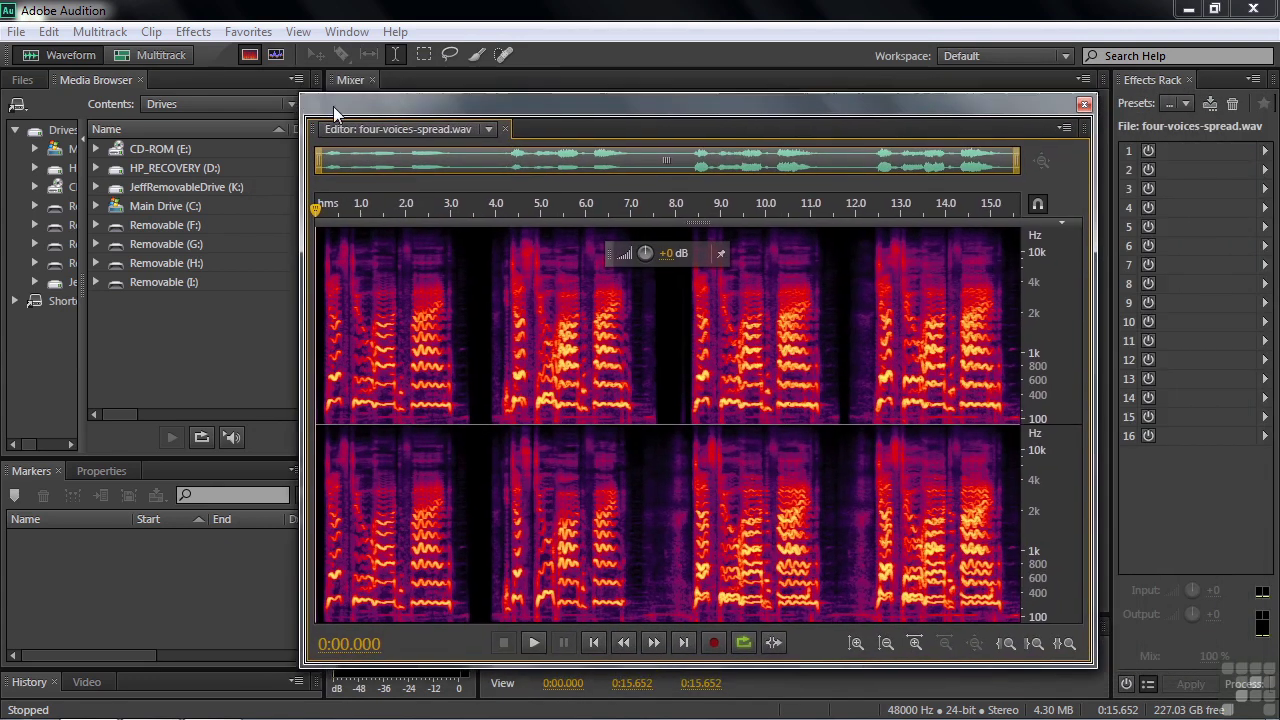
{"action": "left_click_drag", "start_coordinate": [335, 113], "coordinate": [552, 225]}
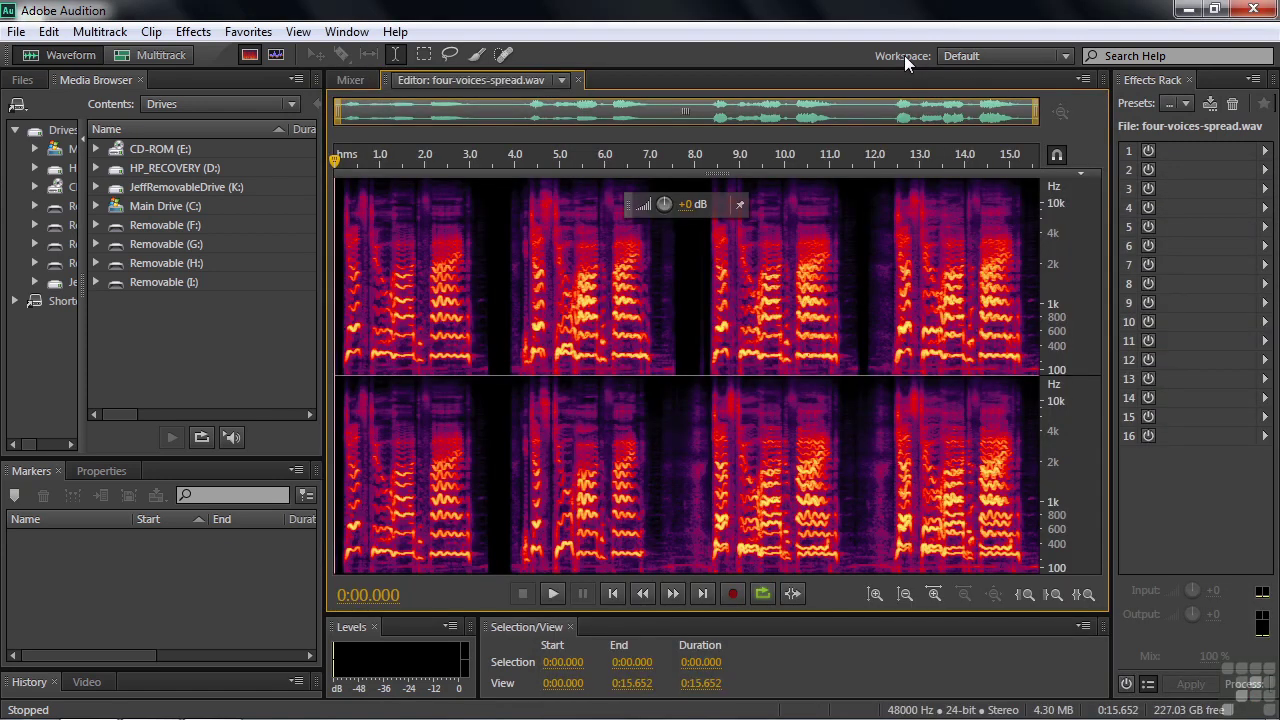
Try Maximum Editing (Dual Monitor), moving its floating Files group aside, then return to Default
{"action": "left_click", "coordinate": [1067, 56]}
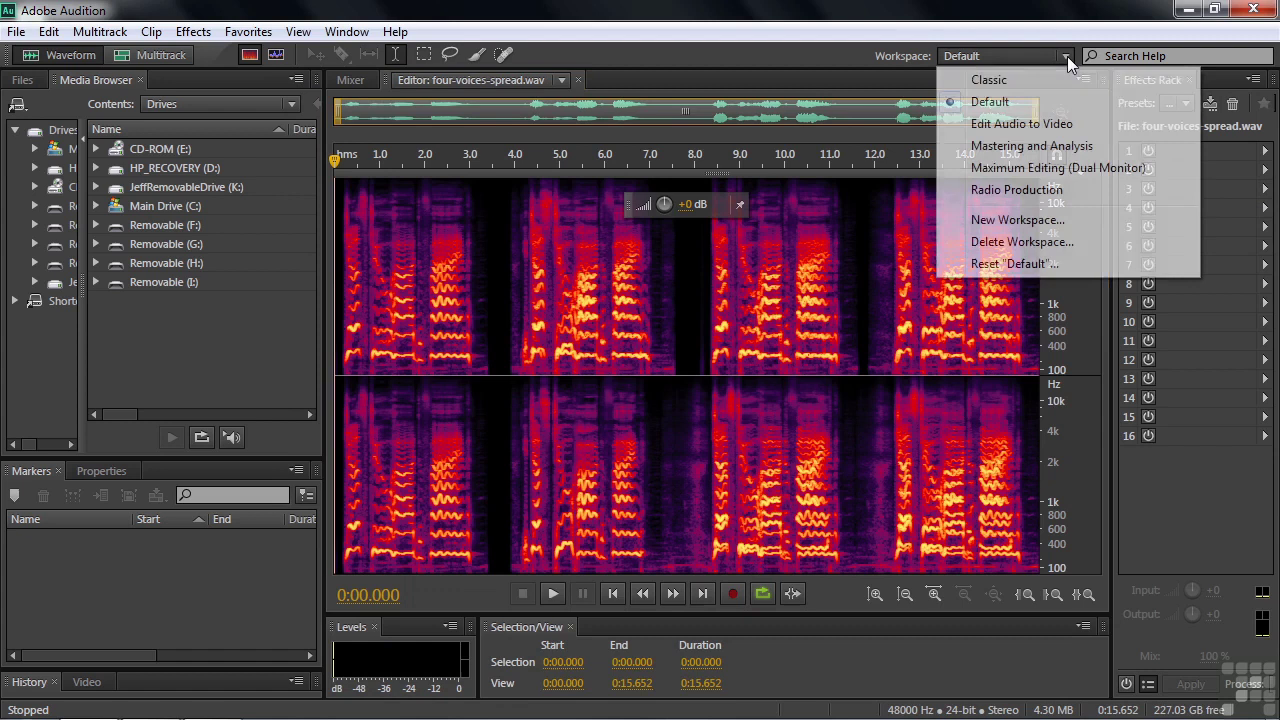
{"action": "left_click", "coordinate": [1037, 169]}
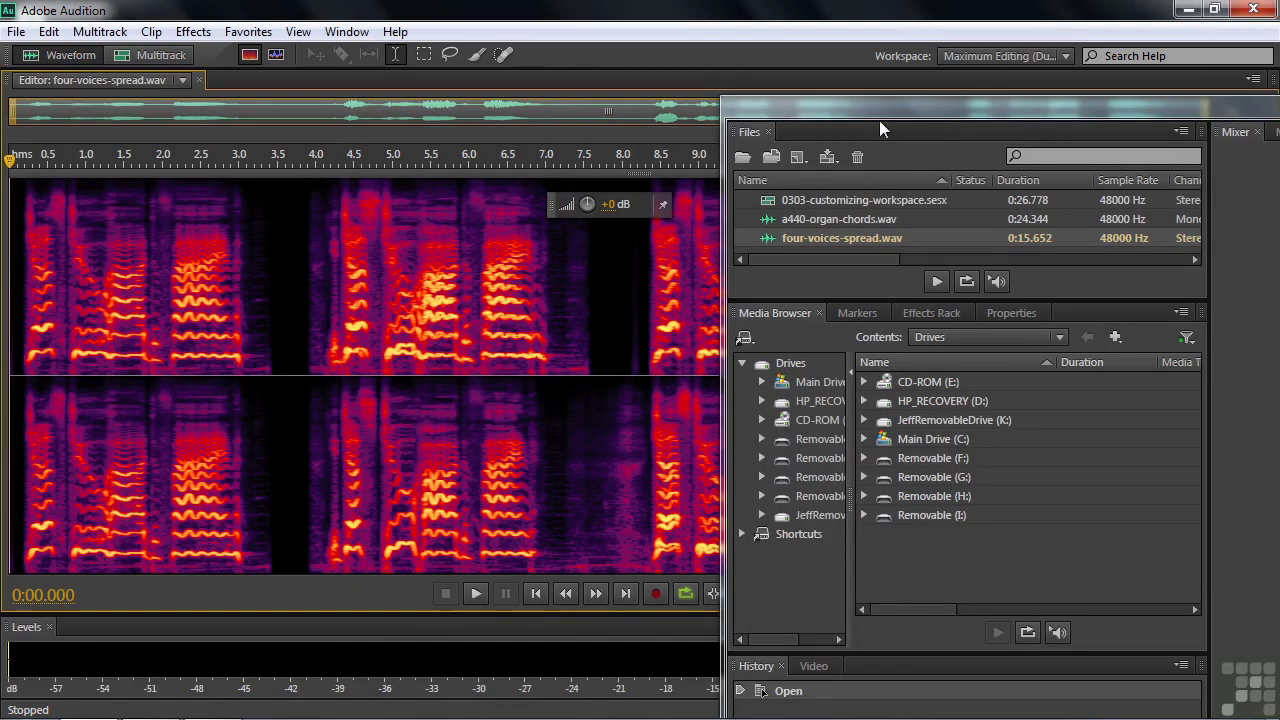
{"action": "left_click_drag", "start_coordinate": [872, 108], "coordinate": [250, 77]}
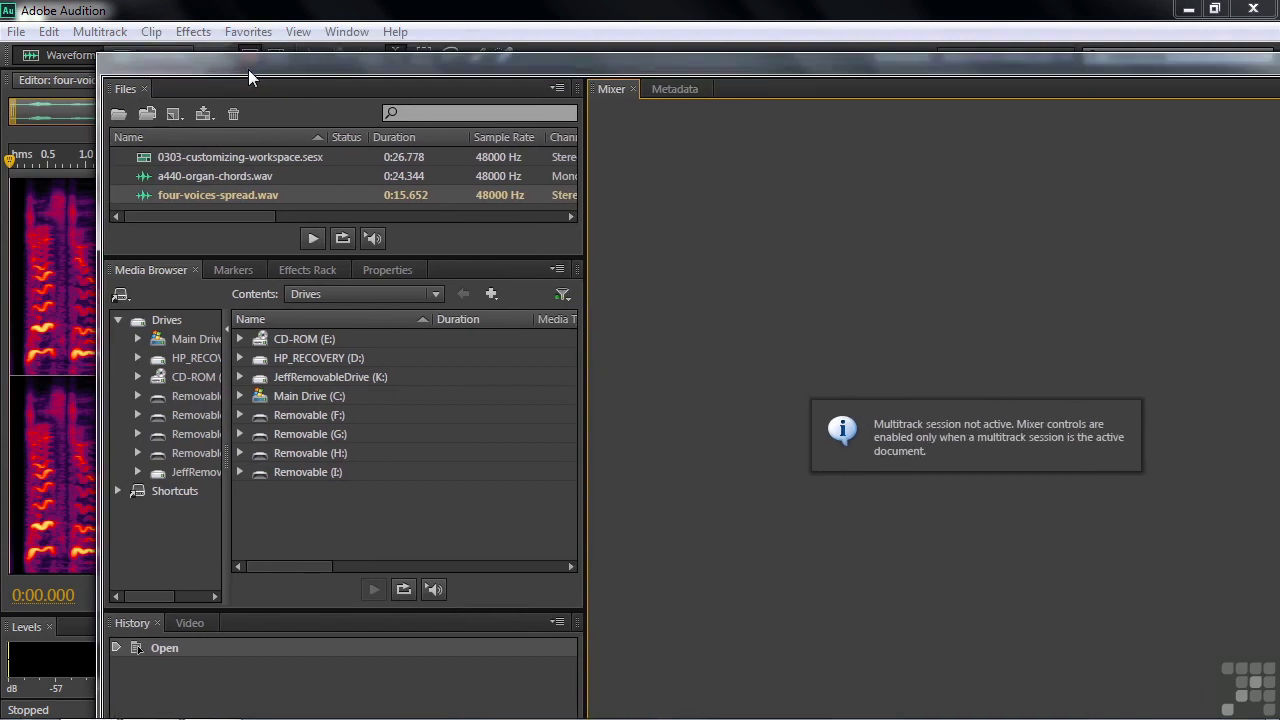
{"action": "left_click", "coordinate": [674, 91]}
{"action": "left_click", "coordinate": [611, 89]}
{"action": "left_click_drag", "start_coordinate": [176, 65], "coordinate": [1175, 37]}
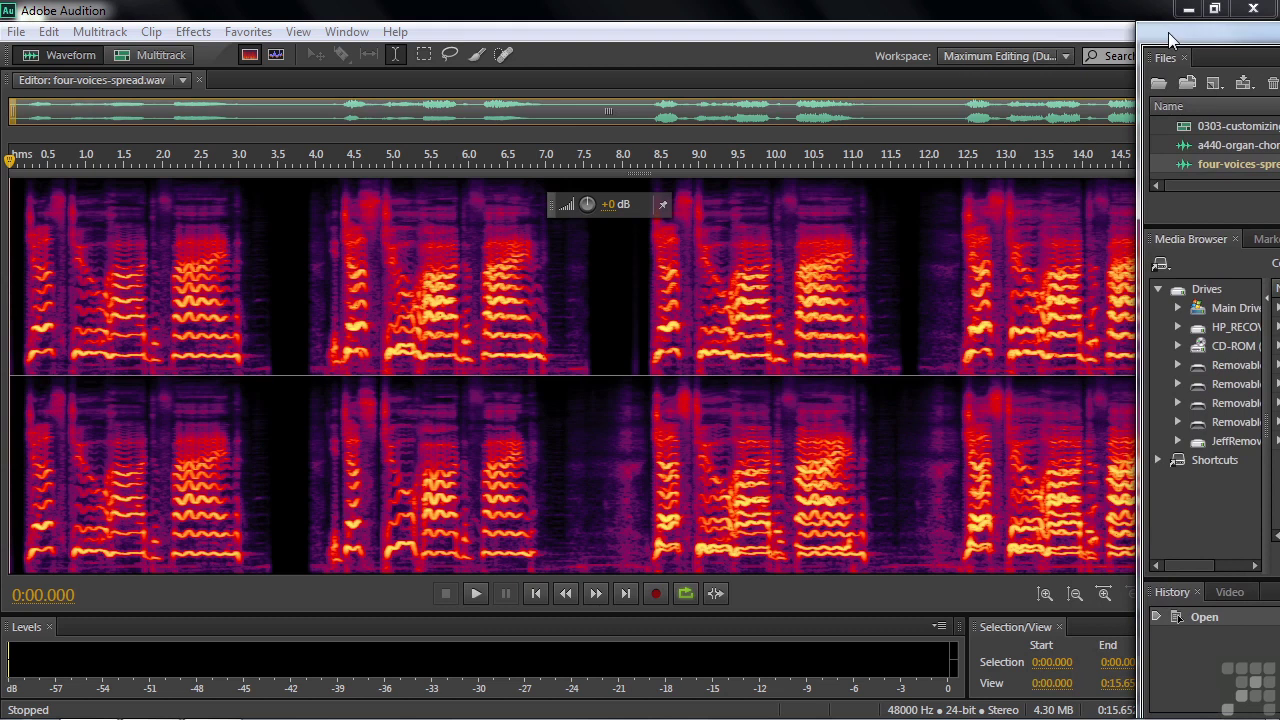
{"action": "left_click", "coordinate": [1064, 55]}
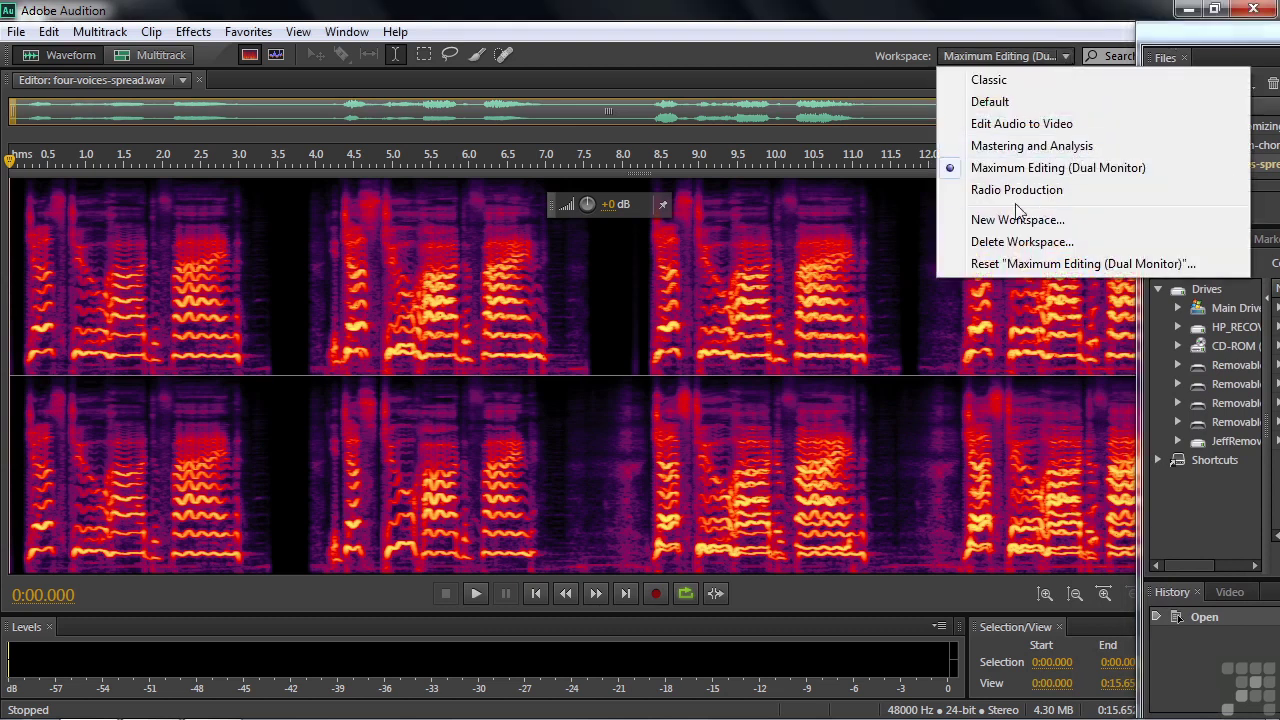
{"action": "left_click", "coordinate": [1014, 105]}
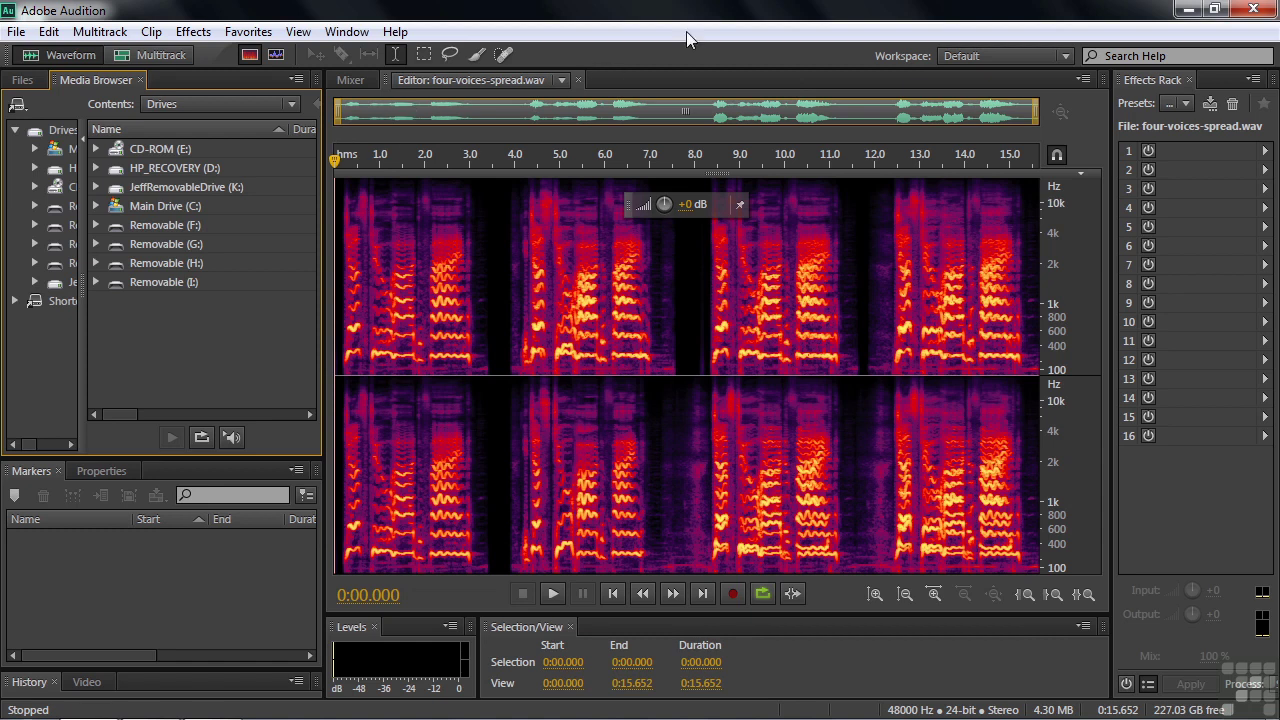
Reset the Default workspace to its original layout and show 0303-customizing-workspace.sesx in the editor
{"action": "left_click", "coordinate": [1065, 56]}
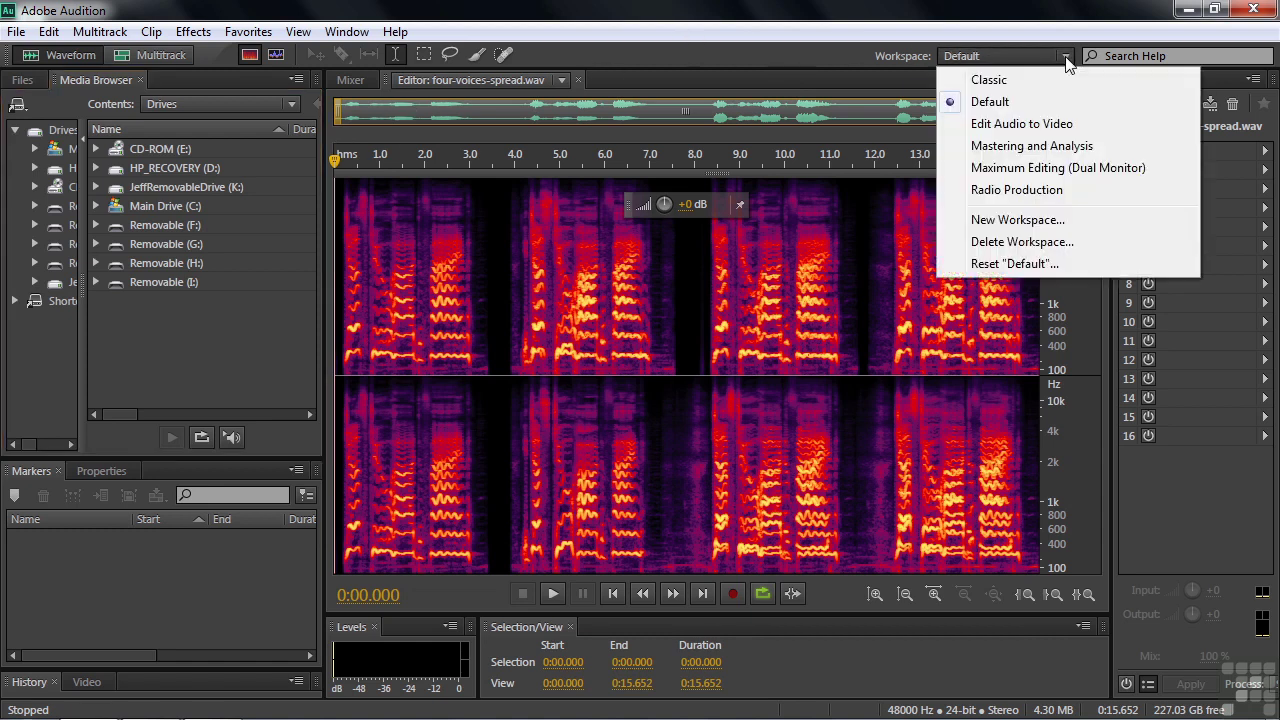
{"action": "left_click", "coordinate": [1010, 266]}
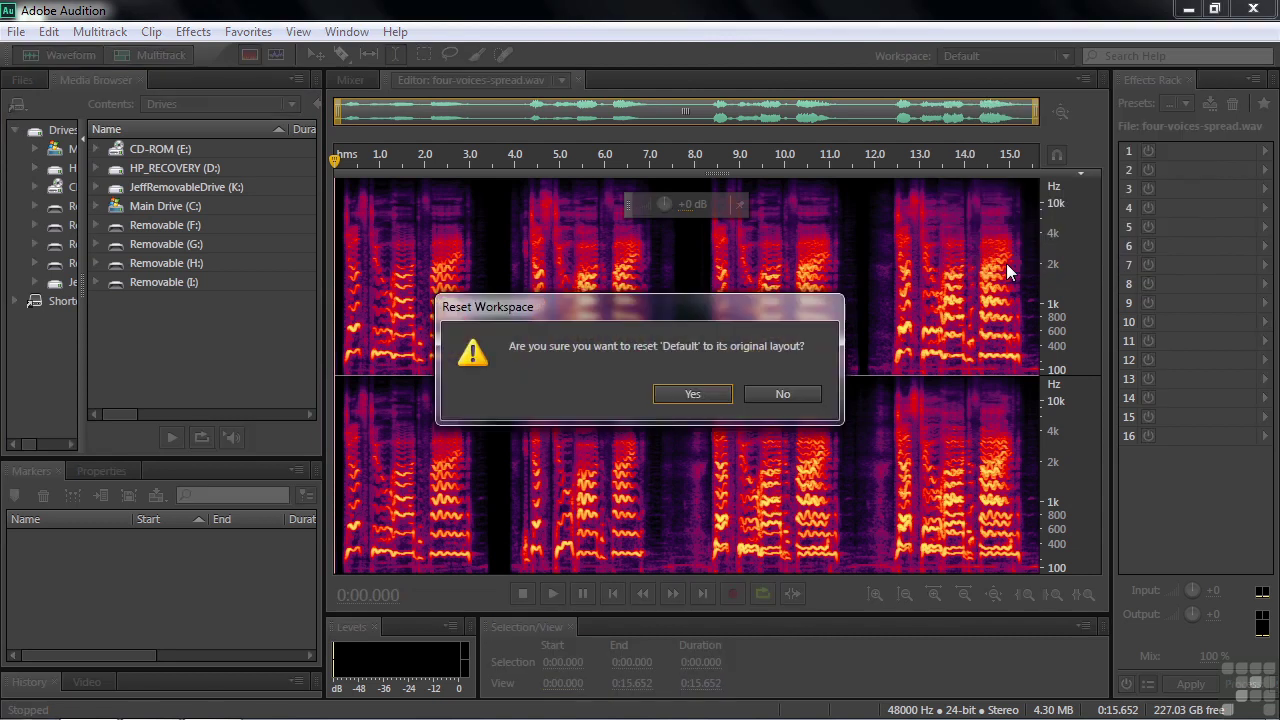
{"action": "left_click", "coordinate": [693, 394]}
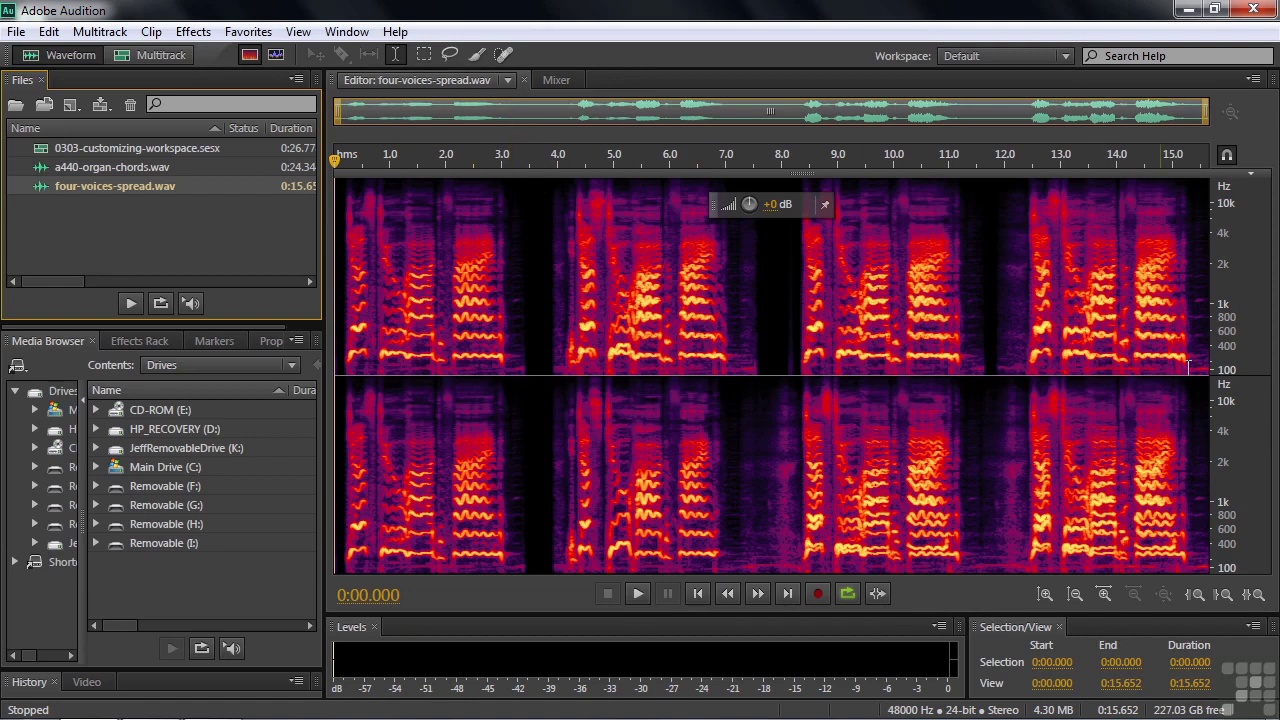
{"action": "left_click", "coordinate": [506, 81]}
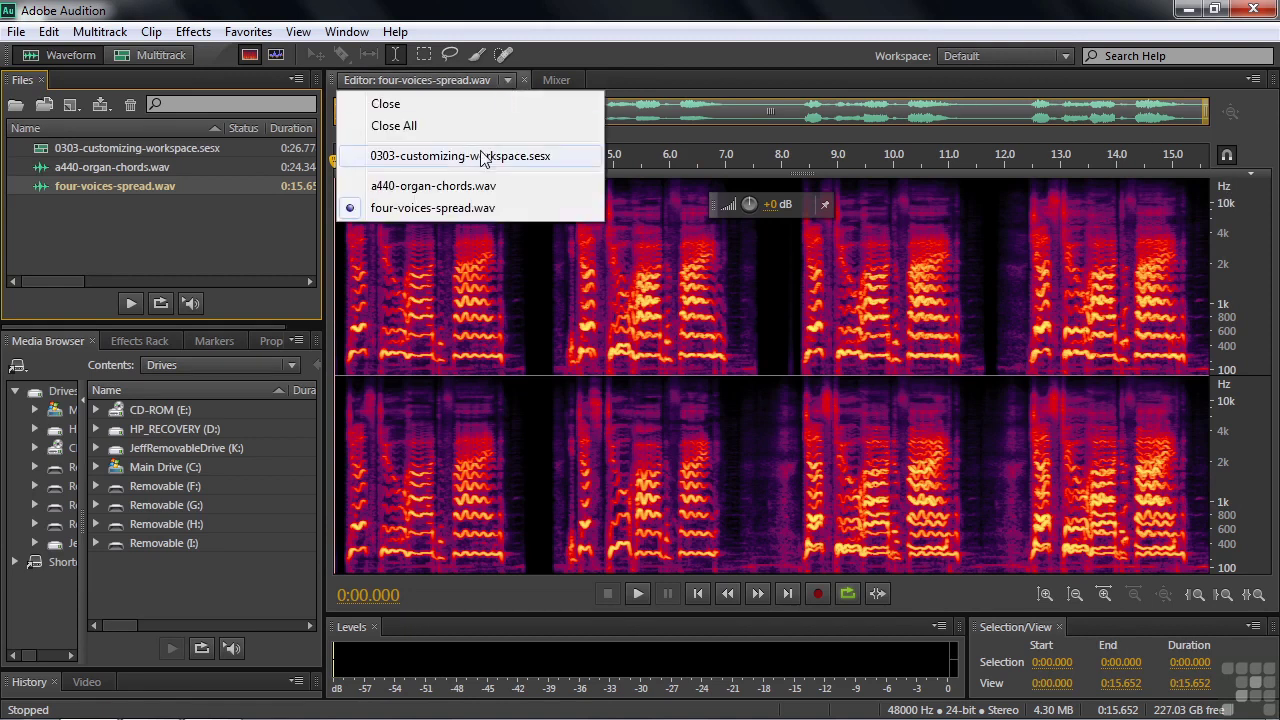
{"action": "left_click", "coordinate": [484, 156]}
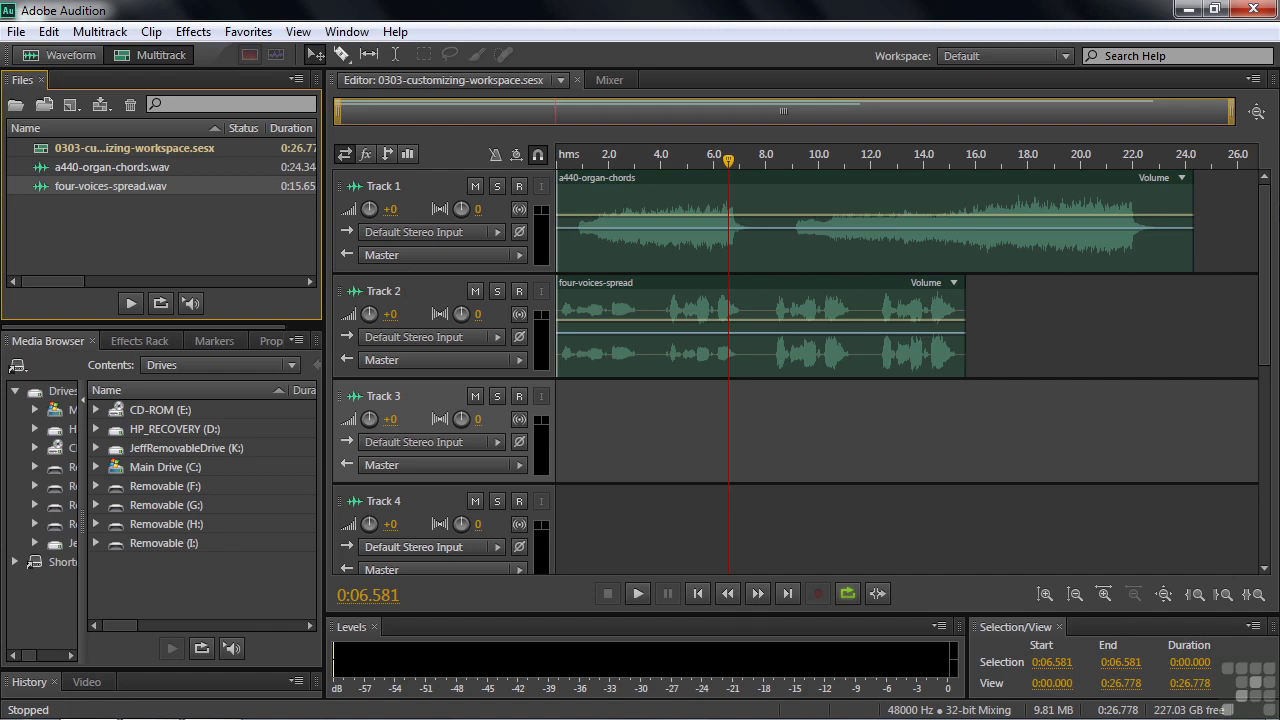
Open Amplitude Statistics and Diagnostics and dock them together in one floating group
{"action": "left_click", "coordinate": [347, 31]}
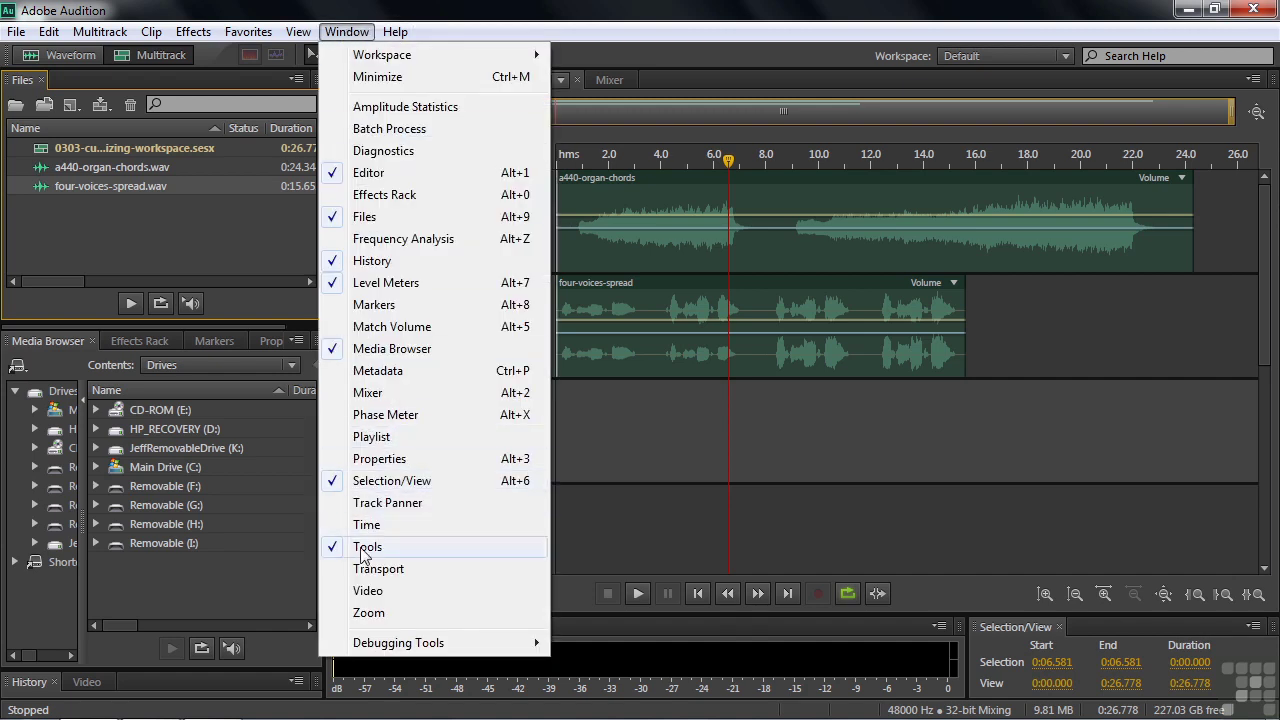
{"action": "left_click", "coordinate": [384, 110]}
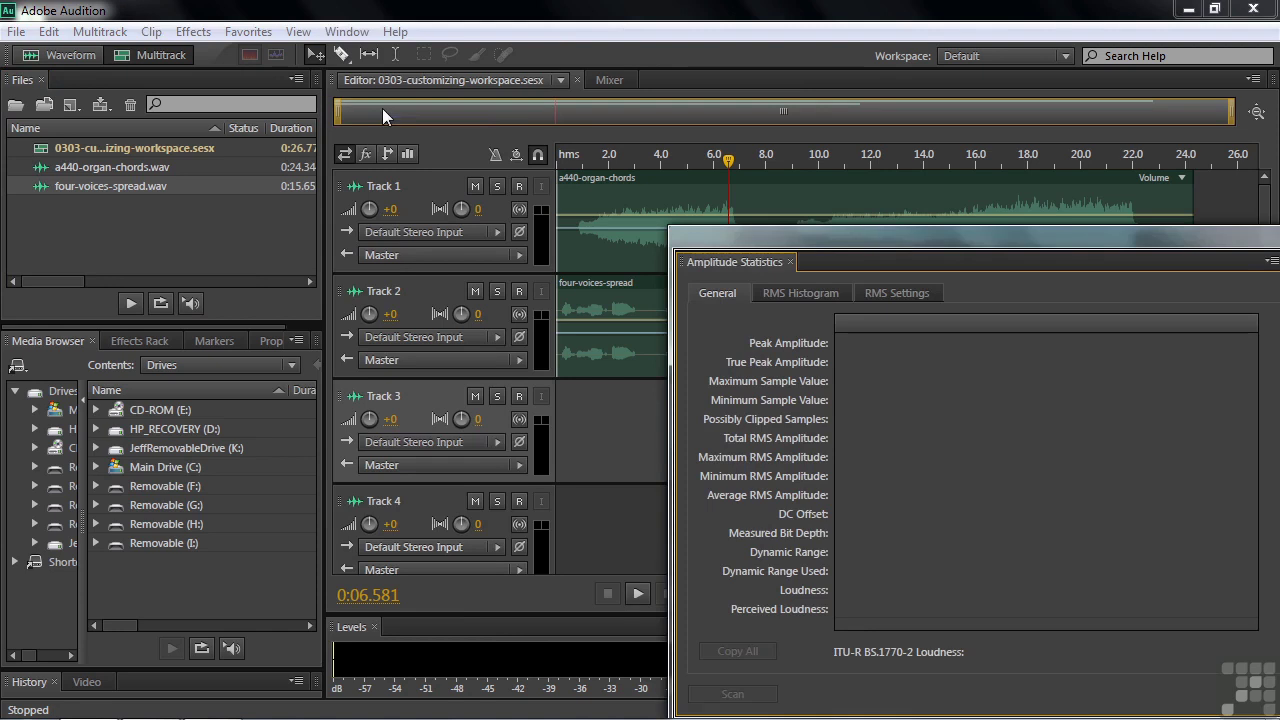
{"action": "left_click_drag", "start_coordinate": [812, 240], "coordinate": [749, 177]}
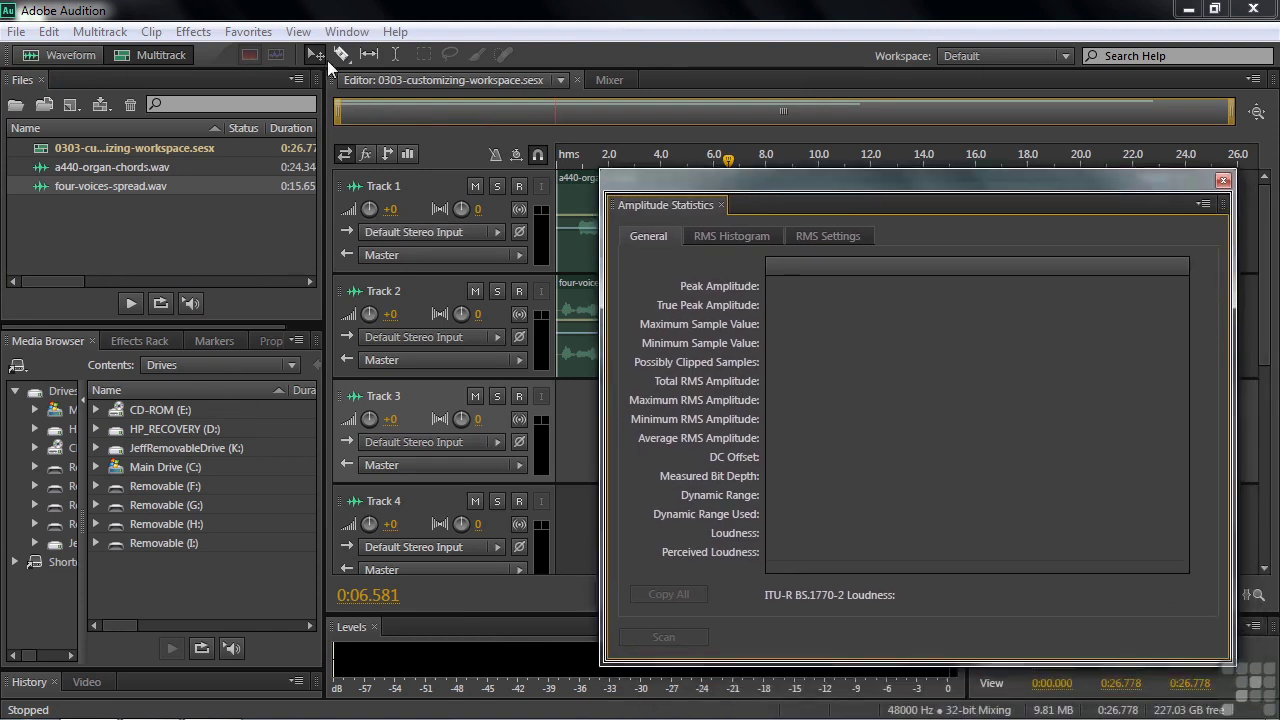
{"action": "left_click", "coordinate": [346, 32]}
{"action": "left_click", "coordinate": [380, 151]}
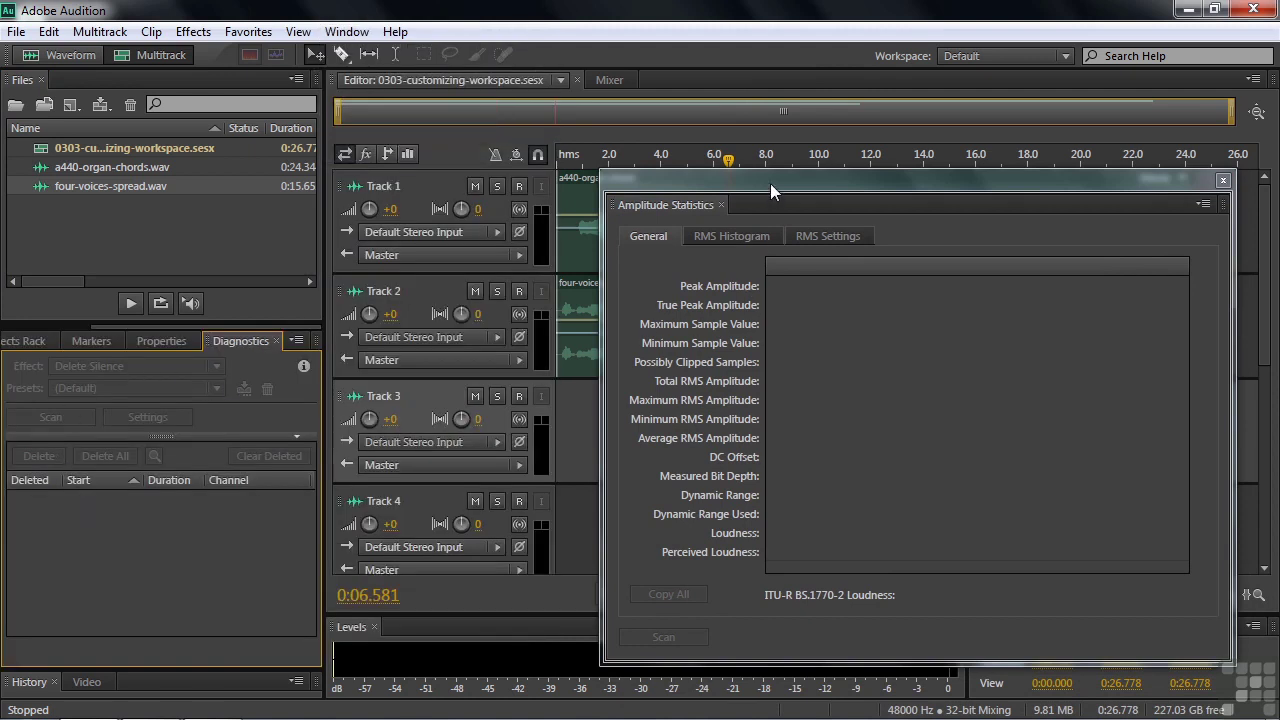
{"action": "left_click_drag", "start_coordinate": [770, 183], "coordinate": [727, 161]}
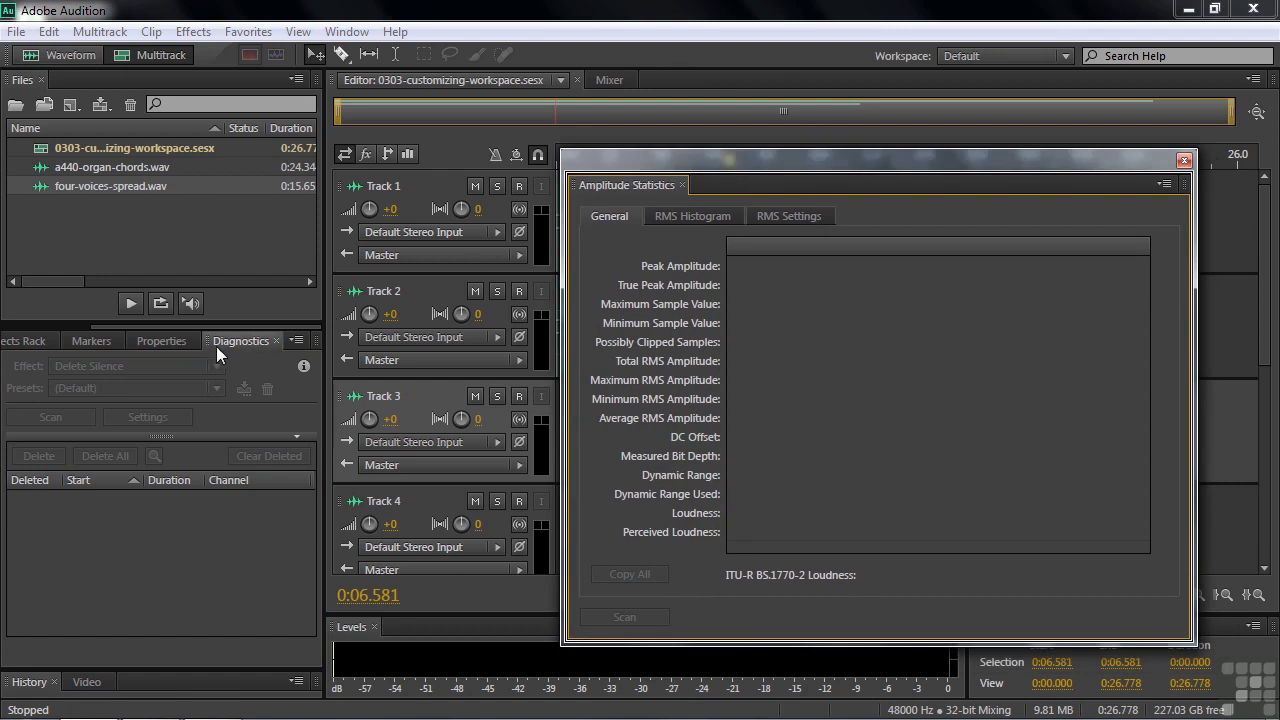
{"action": "left_click_drag", "start_coordinate": [207, 339], "coordinate": [785, 311]}
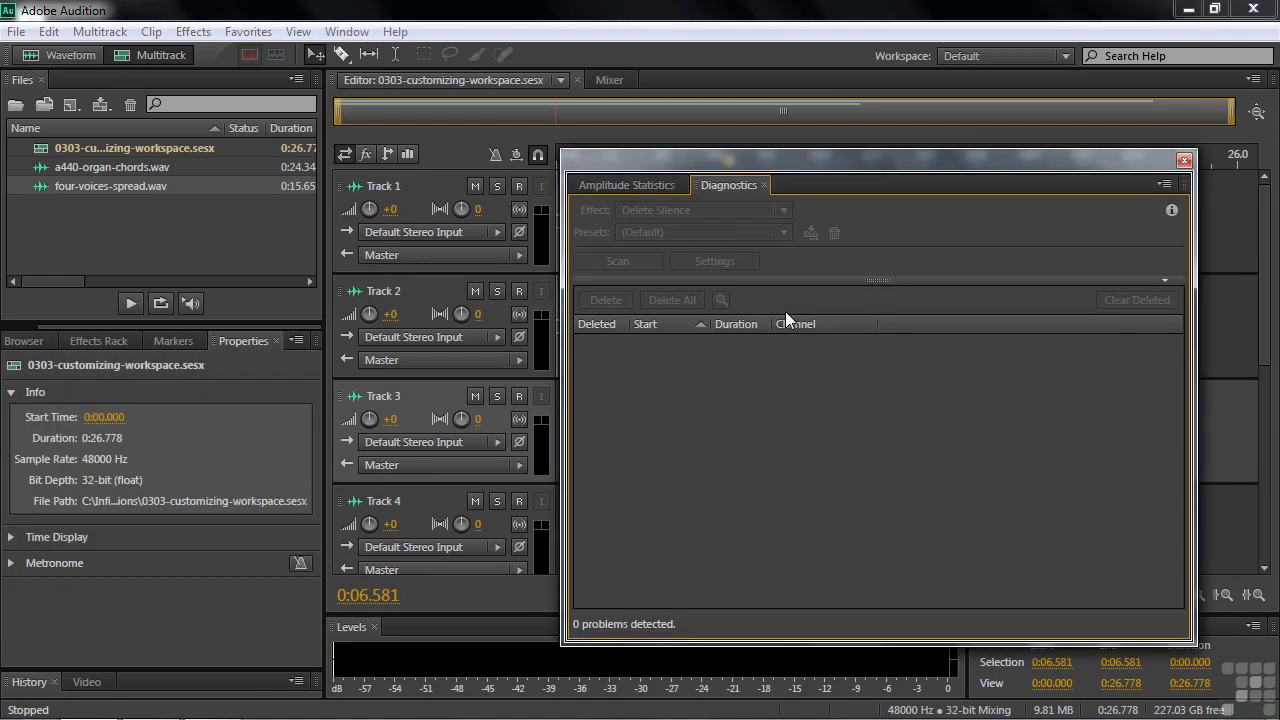
Open Frequency Analysis, add it to that group, and review each tab
{"action": "left_click", "coordinate": [347, 32]}
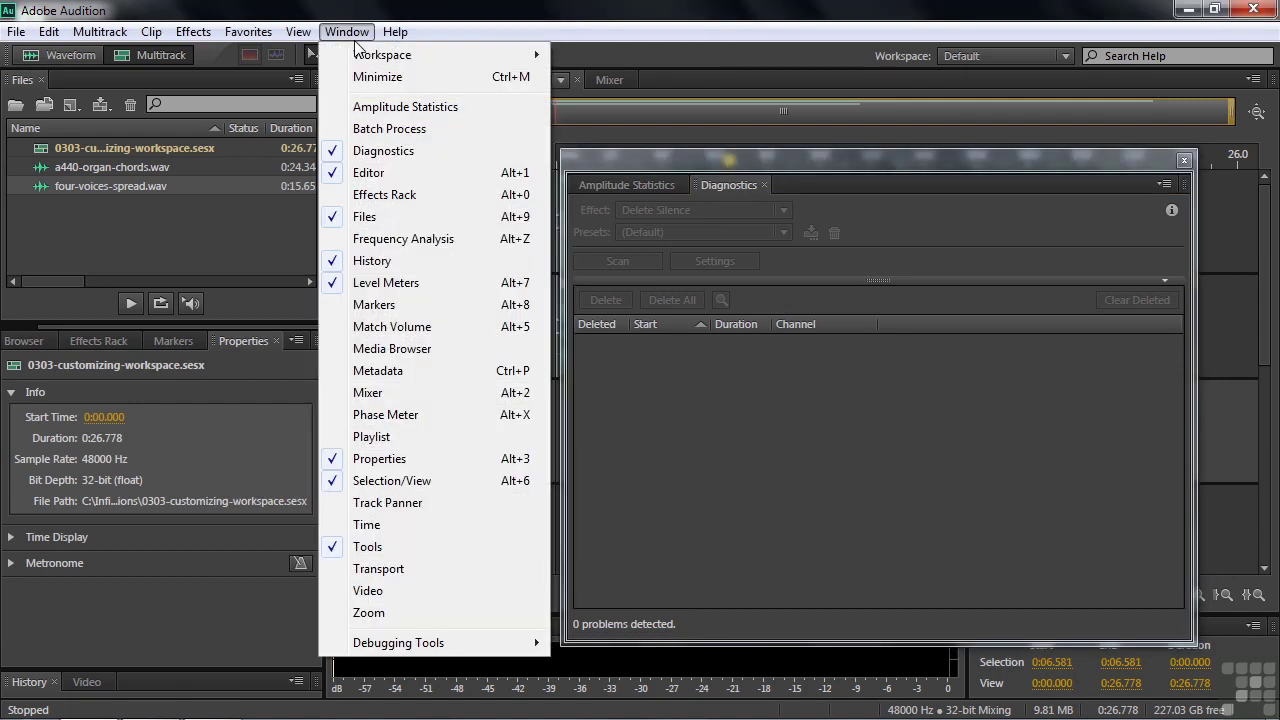
{"action": "left_click", "coordinate": [400, 240]}
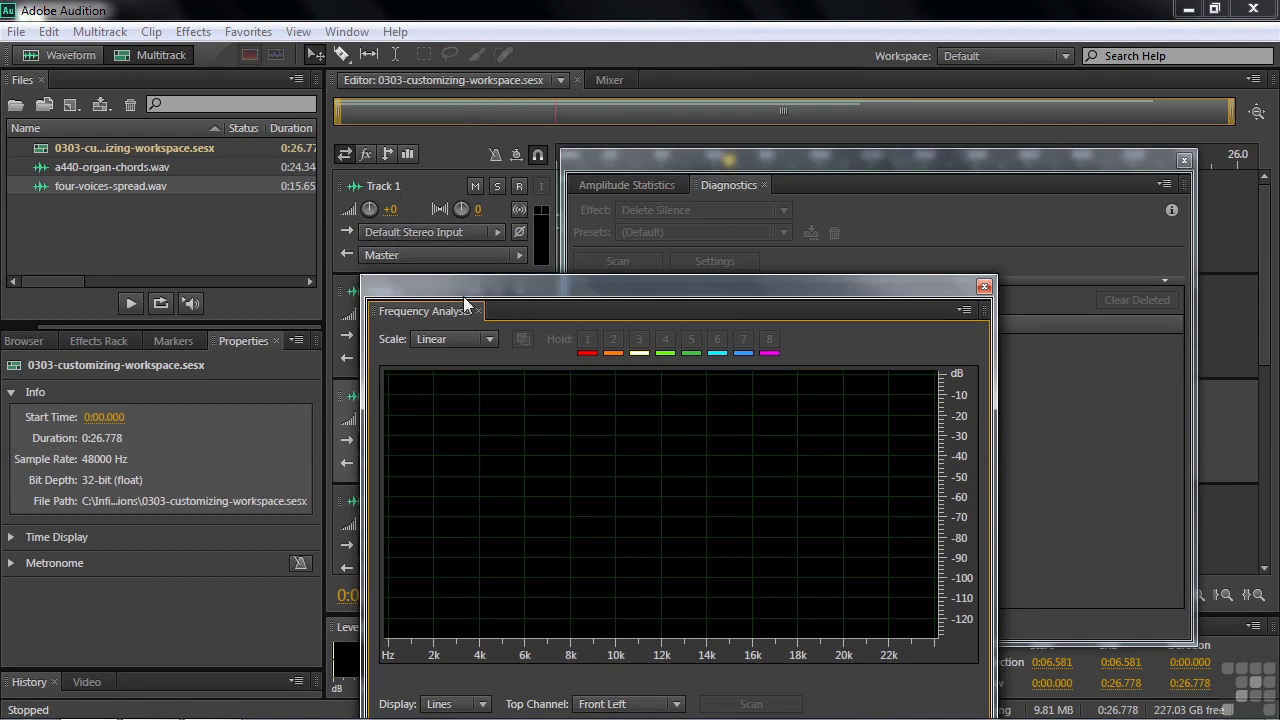
{"action": "left_click_drag", "start_coordinate": [498, 292], "coordinate": [430, 253]}
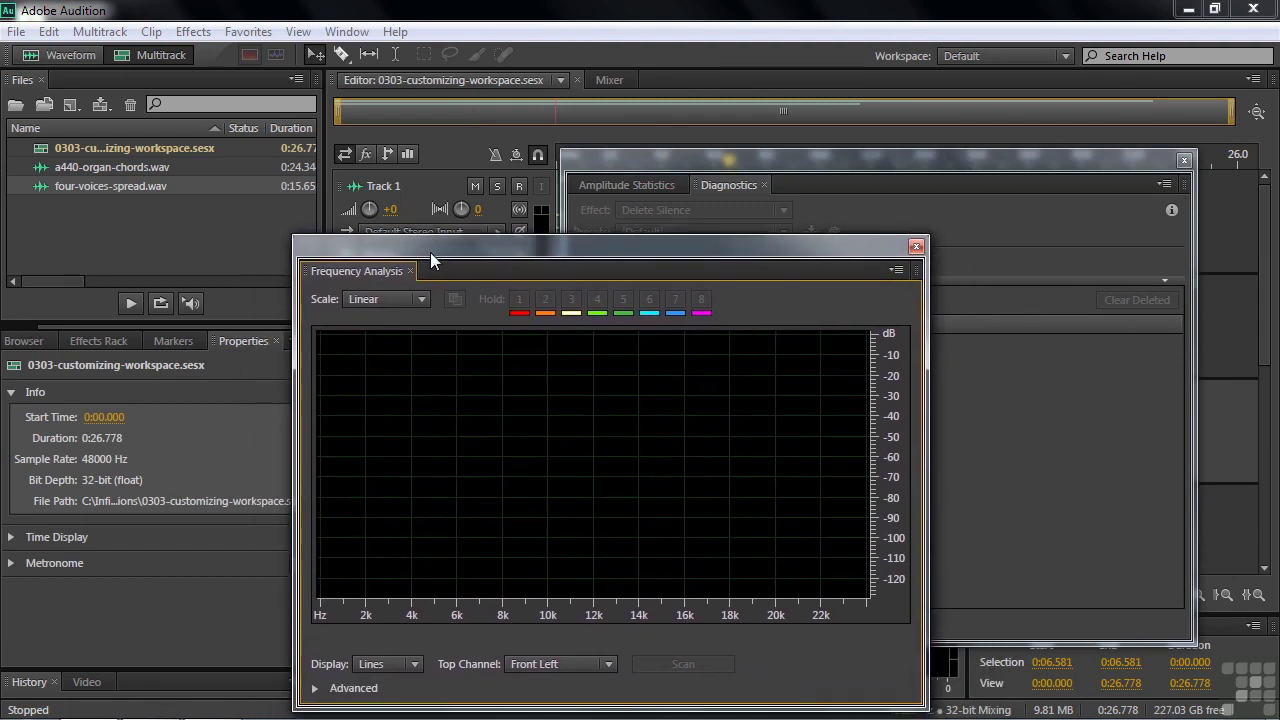
{"action": "left_click_drag", "start_coordinate": [320, 273], "coordinate": [694, 263]}
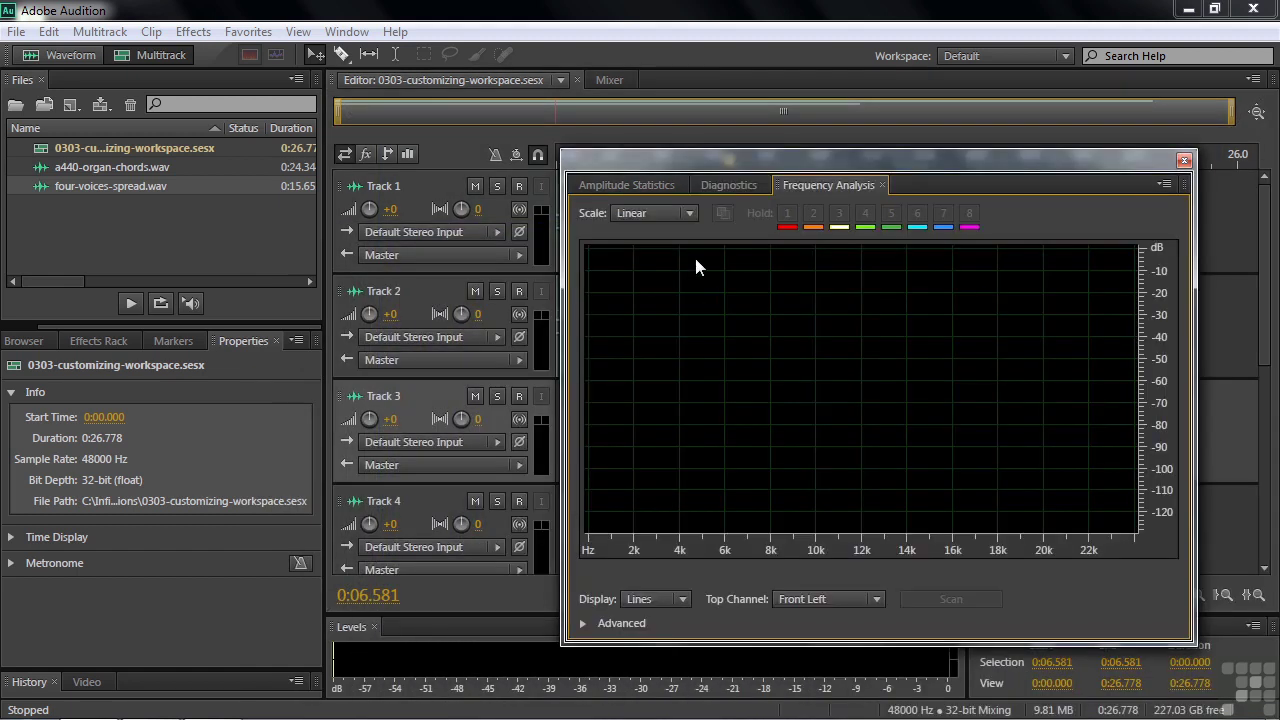
{"action": "left_click_drag", "start_coordinate": [735, 164], "coordinate": [568, 136]}
{"action": "left_click", "coordinate": [552, 145]}
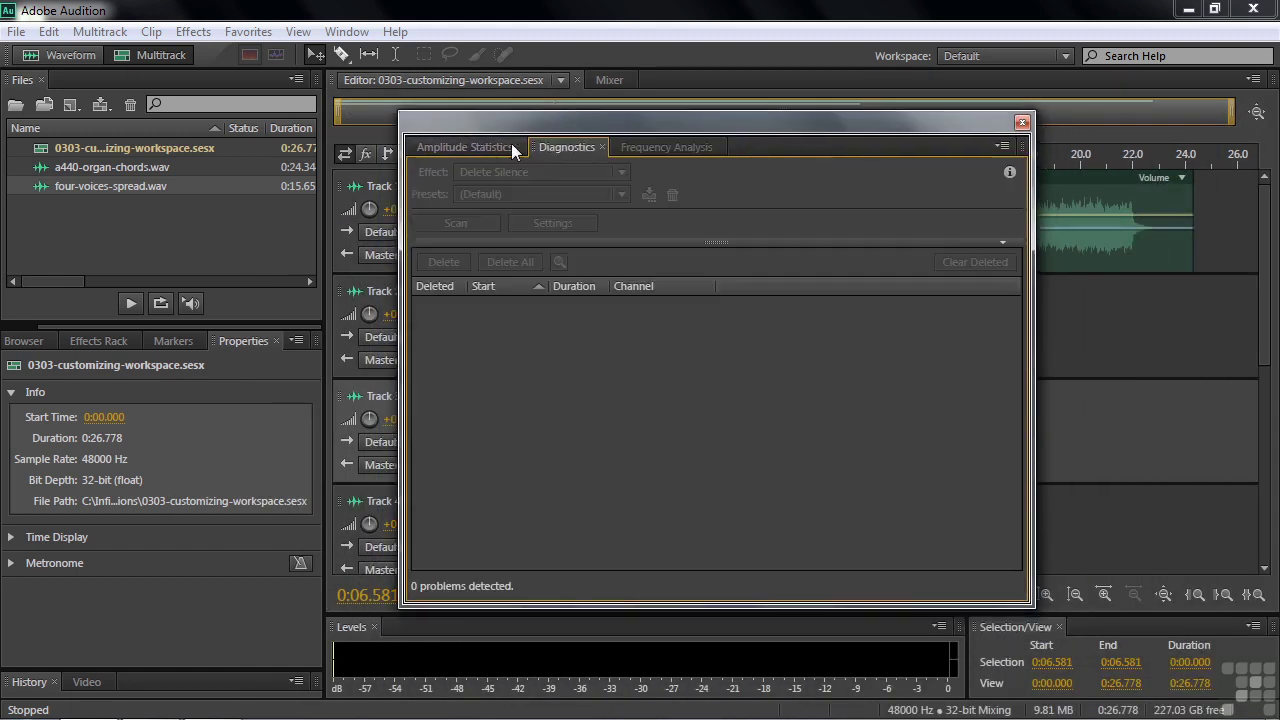
{"action": "left_click", "coordinate": [503, 145]}
{"action": "left_click", "coordinate": [556, 147]}
{"action": "left_click", "coordinate": [636, 148]}
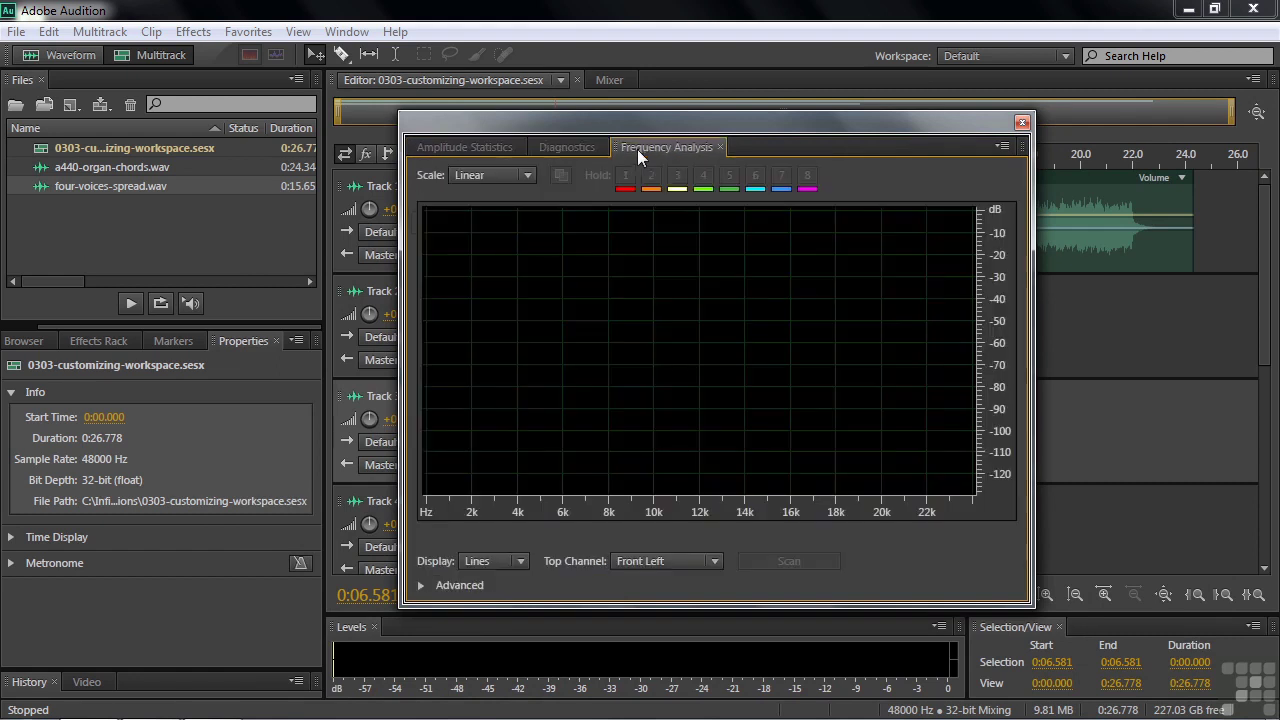
{"action": "left_click_drag", "start_coordinate": [565, 123], "coordinate": [478, 133]}
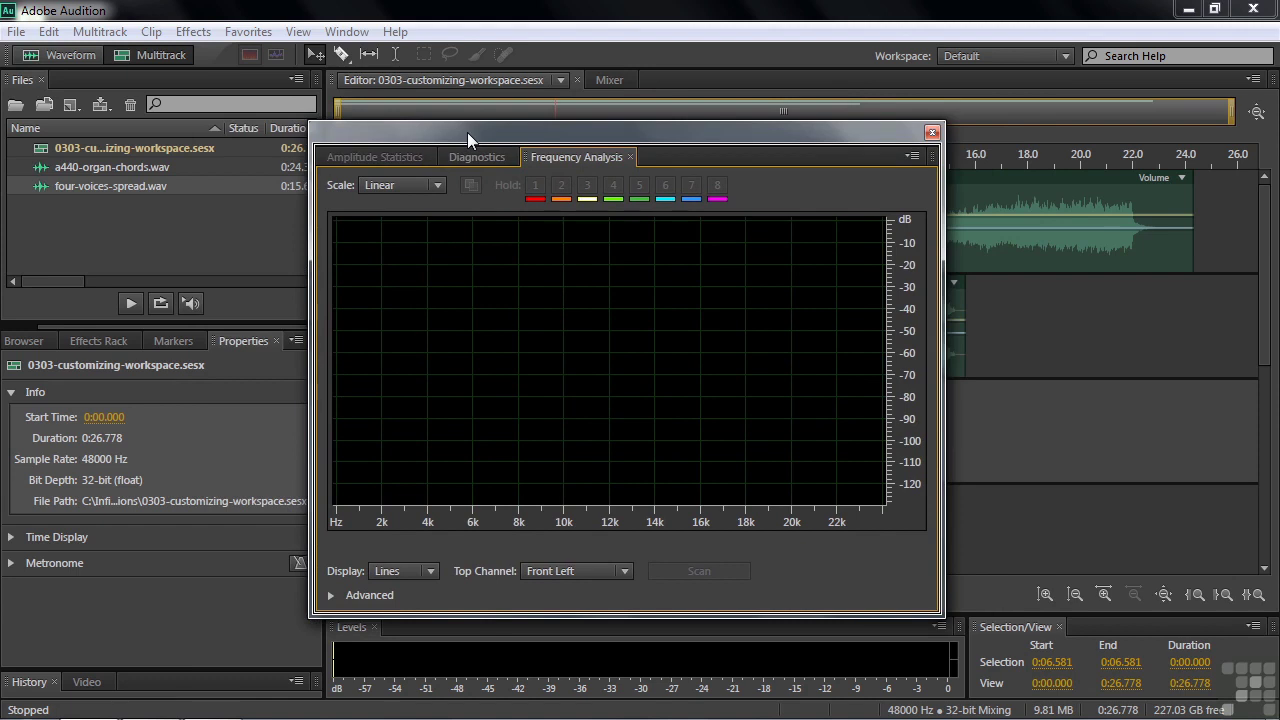
{"action": "mouse_move", "coordinate": [467, 132]}
{"action": "left_mouse_down"}
{"action": "mouse_move", "coordinate": [491, 153]}
{"action": "mouse_move", "coordinate": [466, 128]}
{"action": "left_mouse_up"}
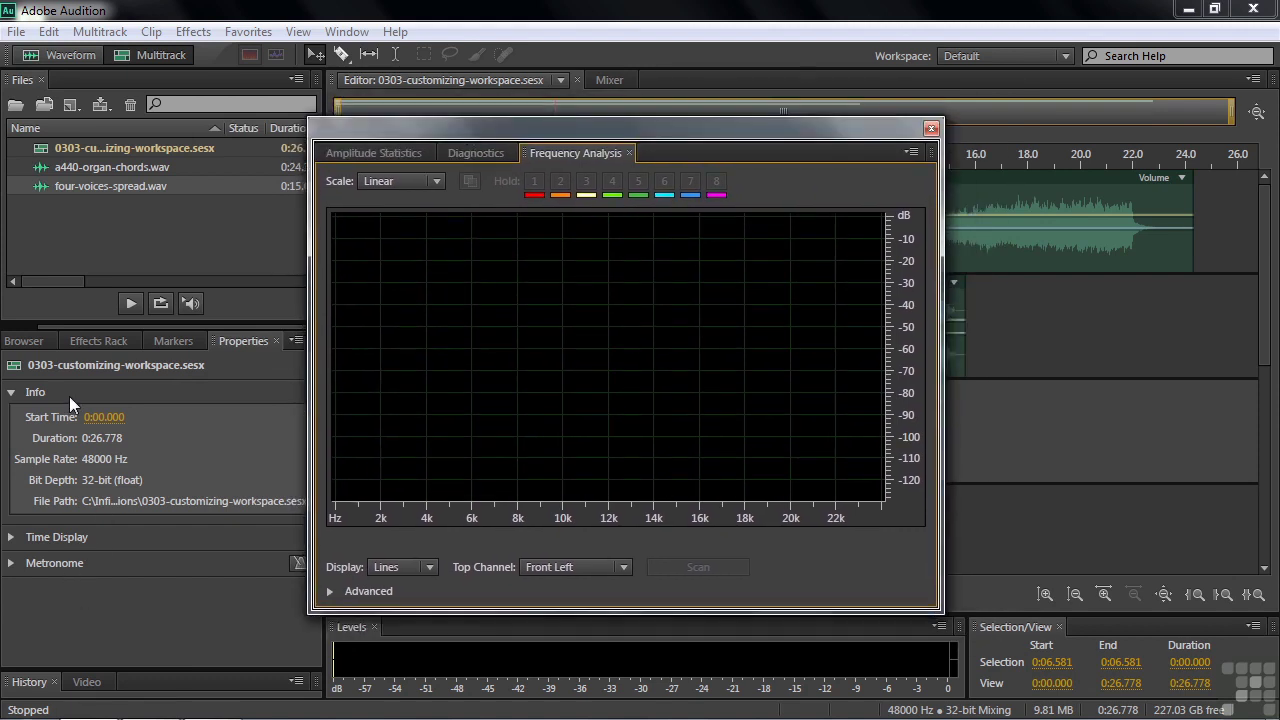
{"action": "left_click", "coordinate": [352, 152]}
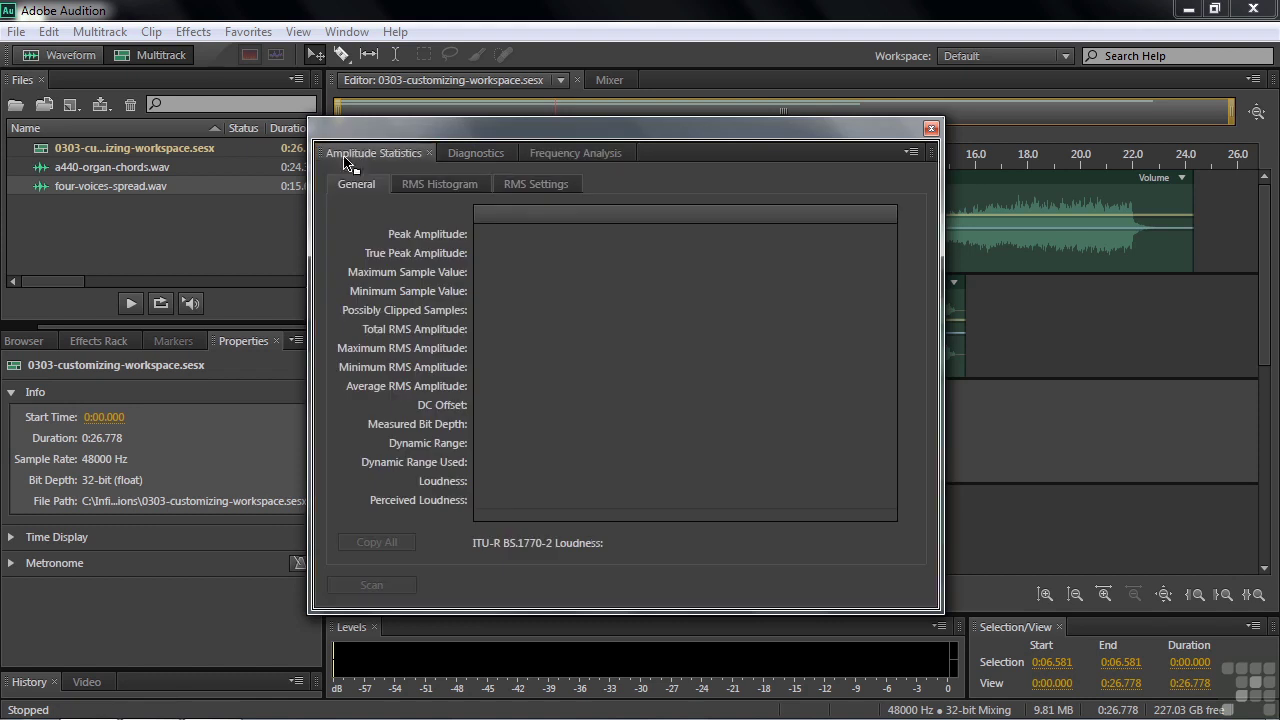
{"action": "left_click", "coordinate": [471, 150]}
{"action": "left_click", "coordinate": [539, 150]}
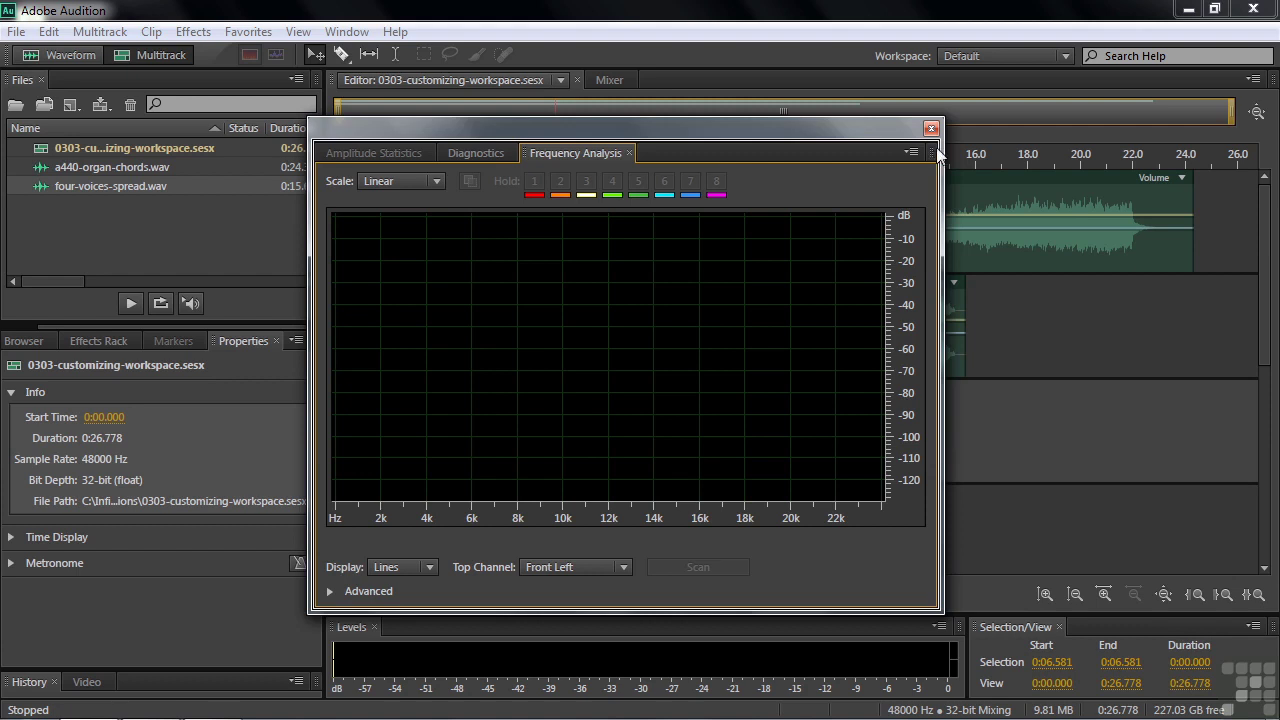
Dock the analysis group in the lower-left column and merge Files into the Properties group
{"action": "left_click_drag", "start_coordinate": [935, 158], "coordinate": [183, 445]}
{"action": "left_click", "coordinate": [54, 462]}
{"action": "left_click", "coordinate": [162, 467]}
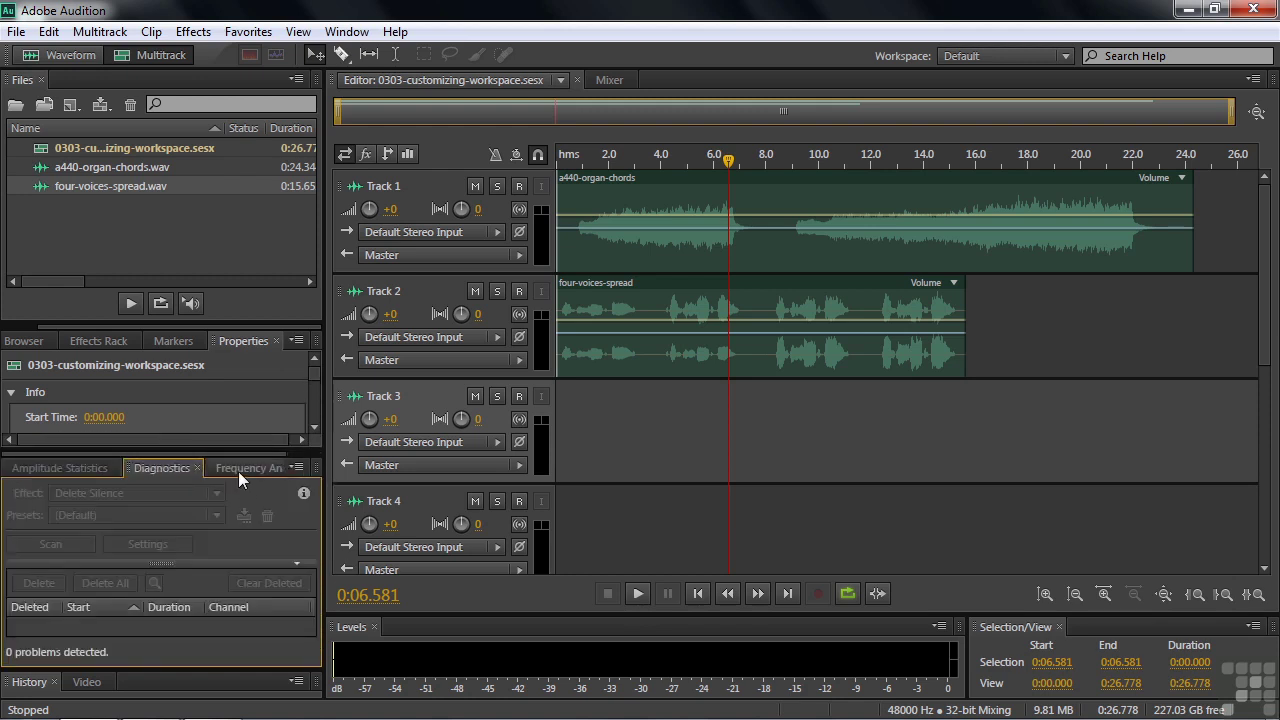
{"action": "left_click", "coordinate": [238, 470]}
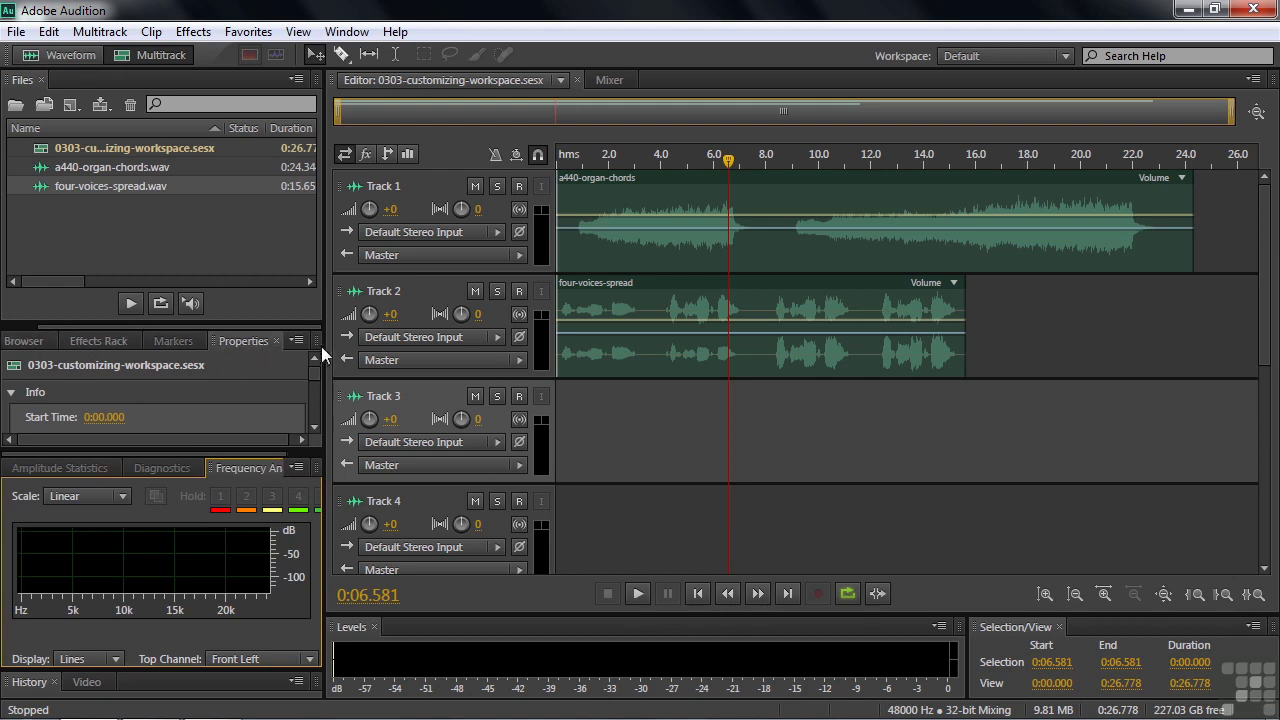
{"action": "left_click_drag", "start_coordinate": [318, 345], "coordinate": [165, 205]}
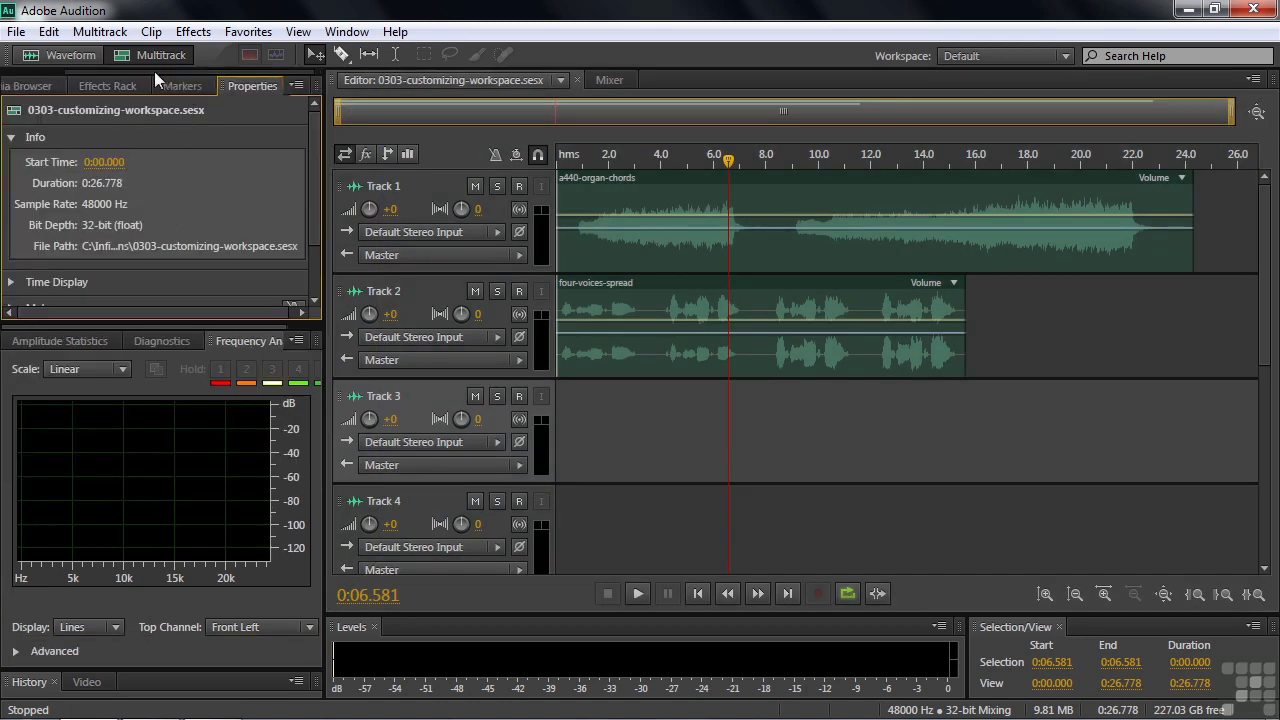
{"action": "scroll", "coordinate": [65, 78], "scroll_direction": "up", "scroll_amount": 2}
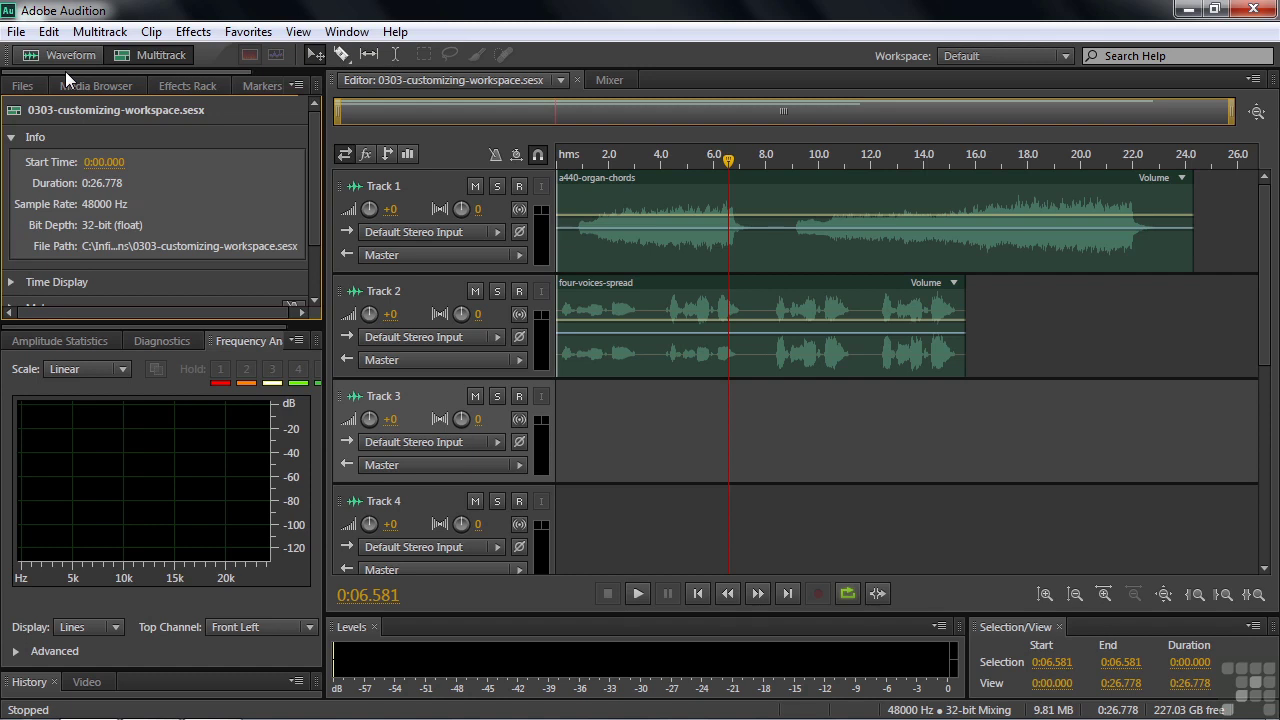
Save the current layout as a new workspace named after the user, making it active
{"action": "left_click", "coordinate": [1064, 57]}
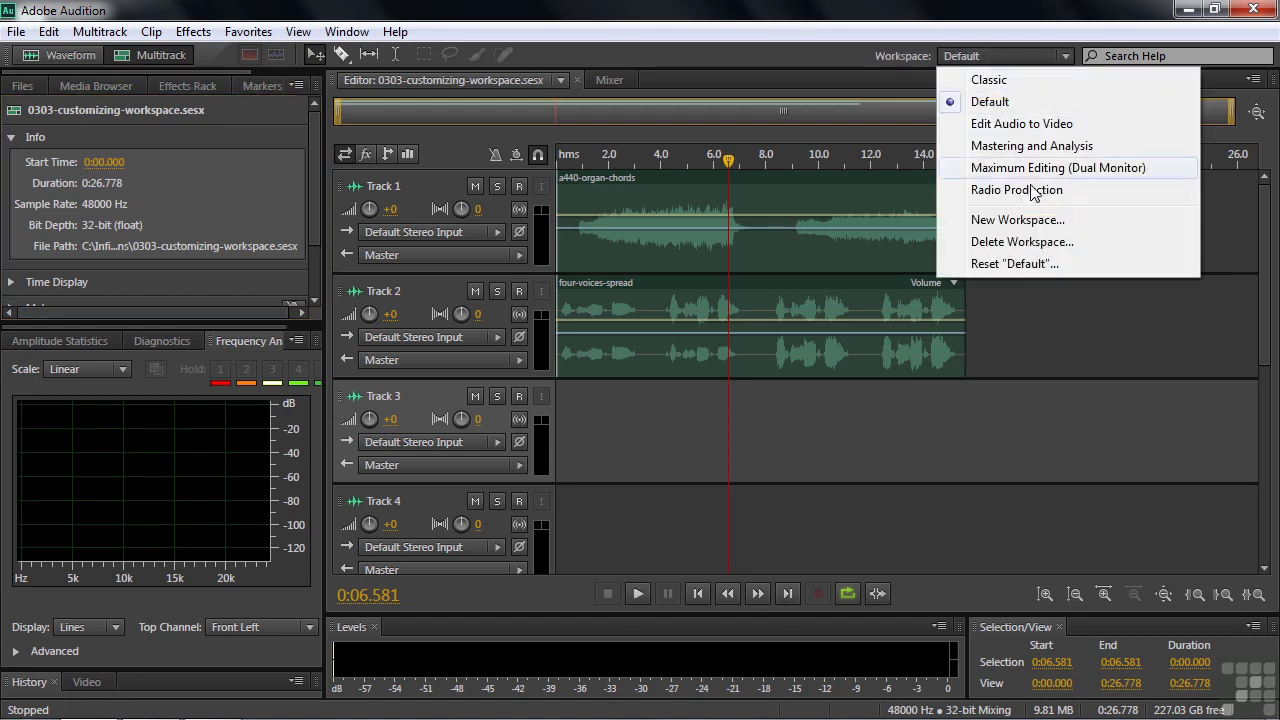
{"action": "left_click", "coordinate": [1001, 220]}
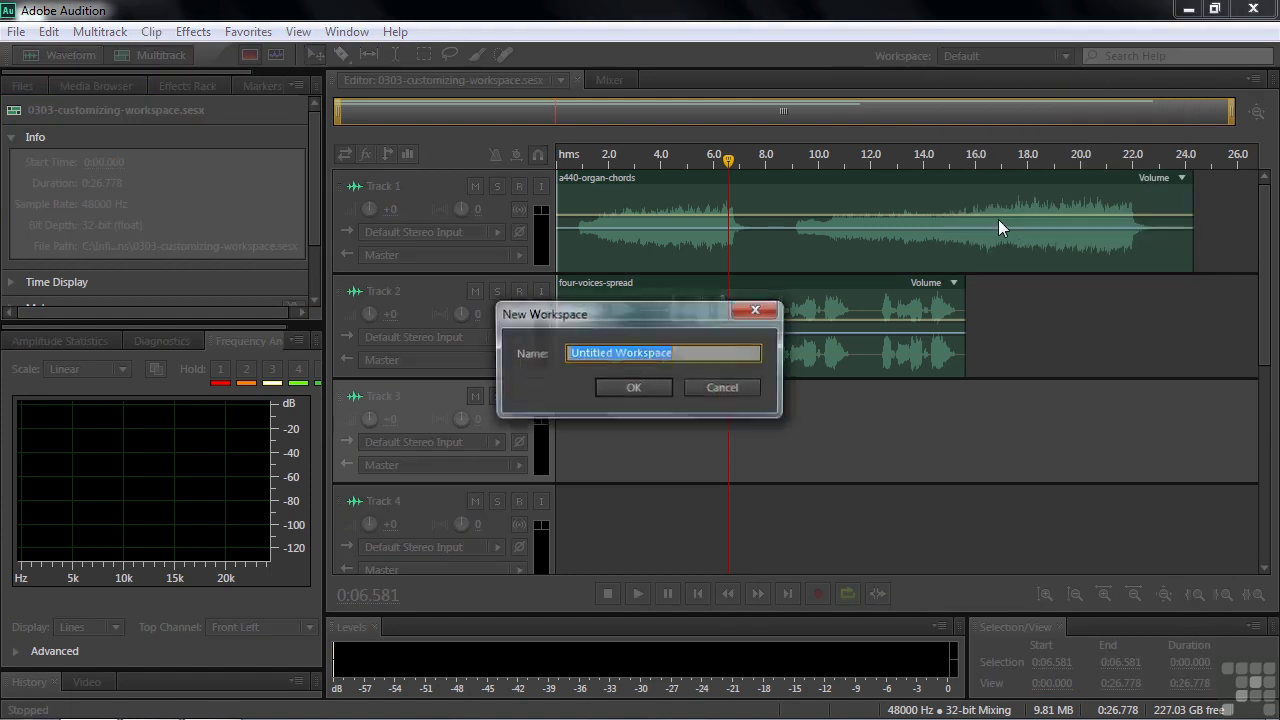
{"action": "type", "text": "Jef"}
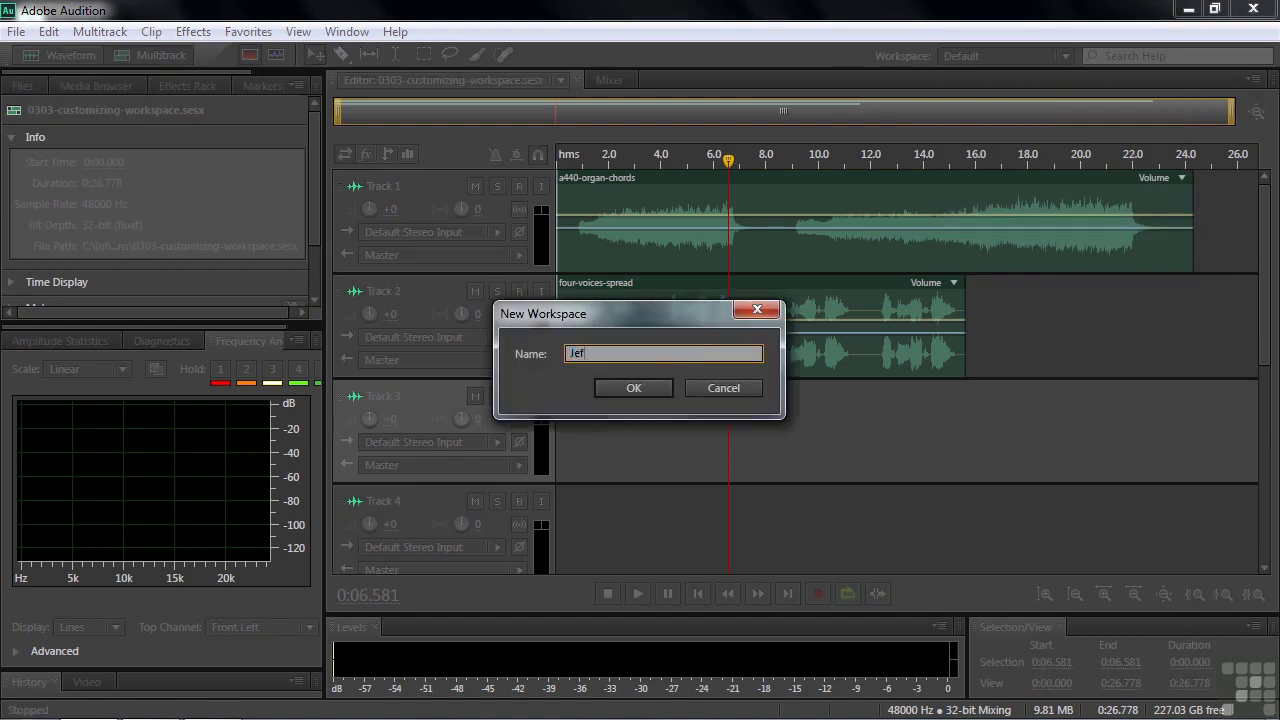
{"action": "type", "text": "f's Workspace"}
{"action": "left_click", "coordinate": [640, 389]}
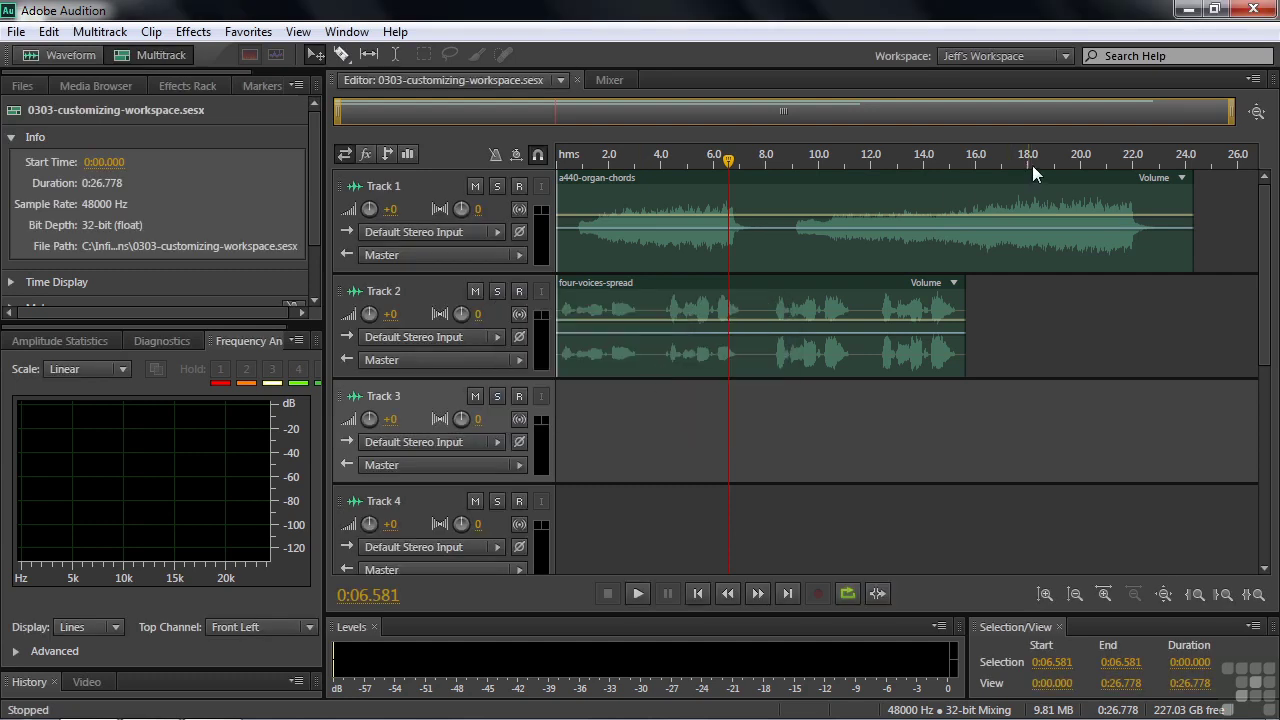
Switch to Default, reset it to its original layout, then reactivate the custom workspace
{"action": "left_click", "coordinate": [1067, 56]}
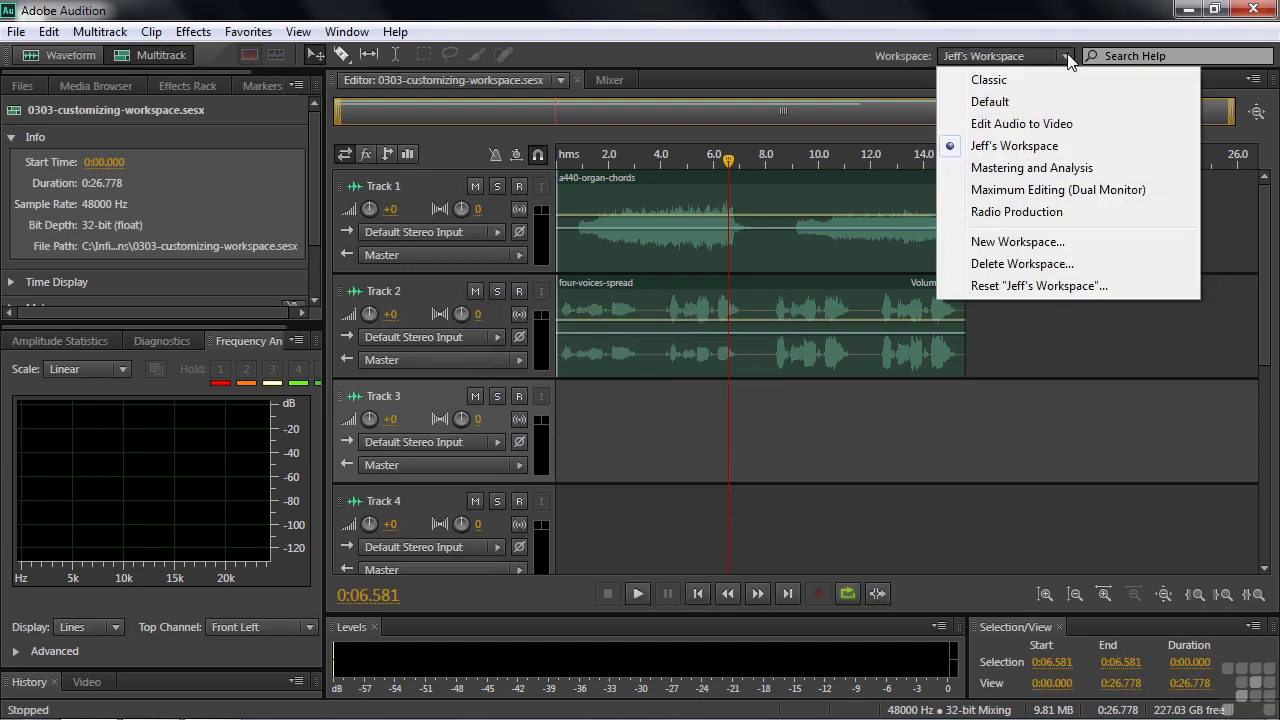
{"action": "left_click", "coordinate": [992, 102]}
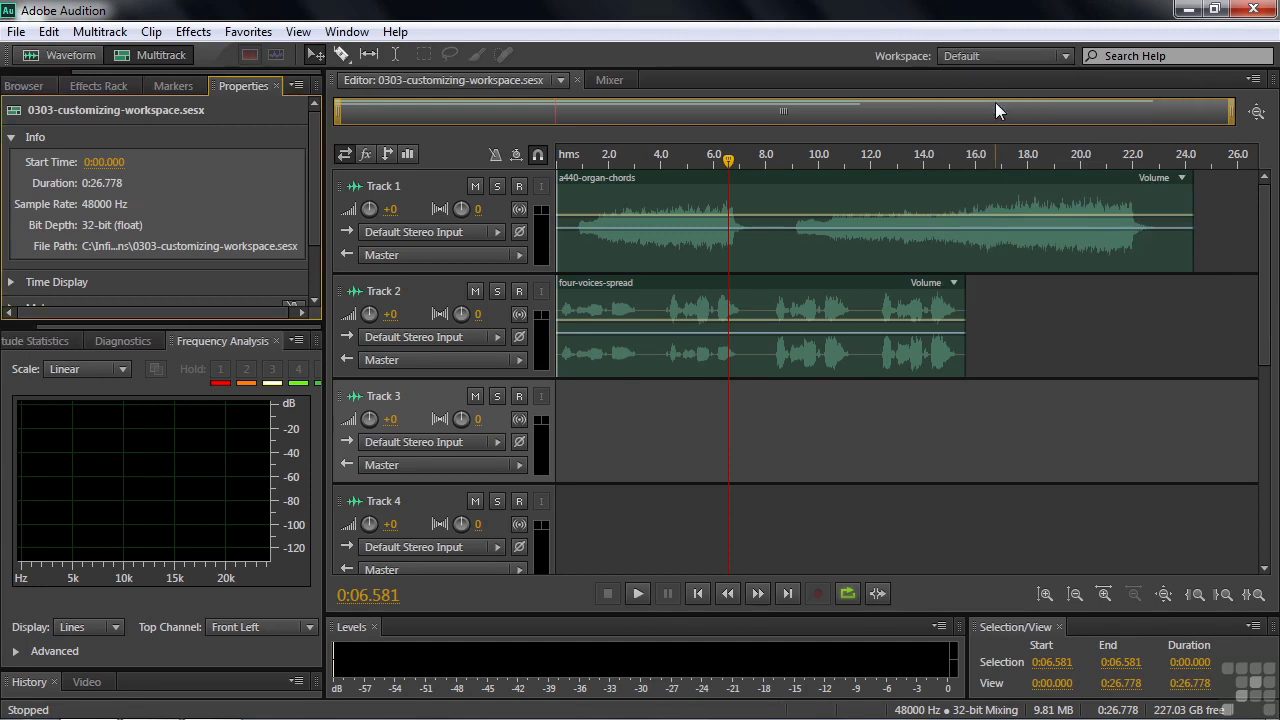
{"action": "left_click", "coordinate": [1067, 56]}
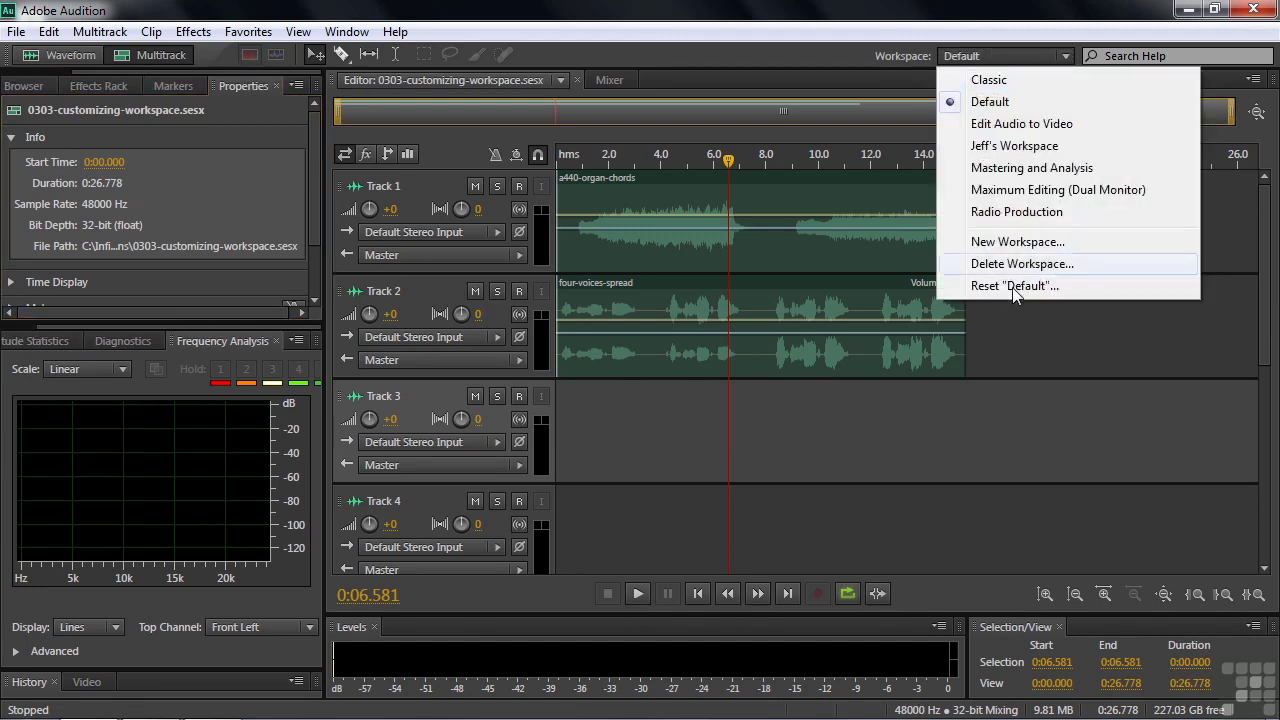
{"action": "left_click", "coordinate": [1008, 286]}
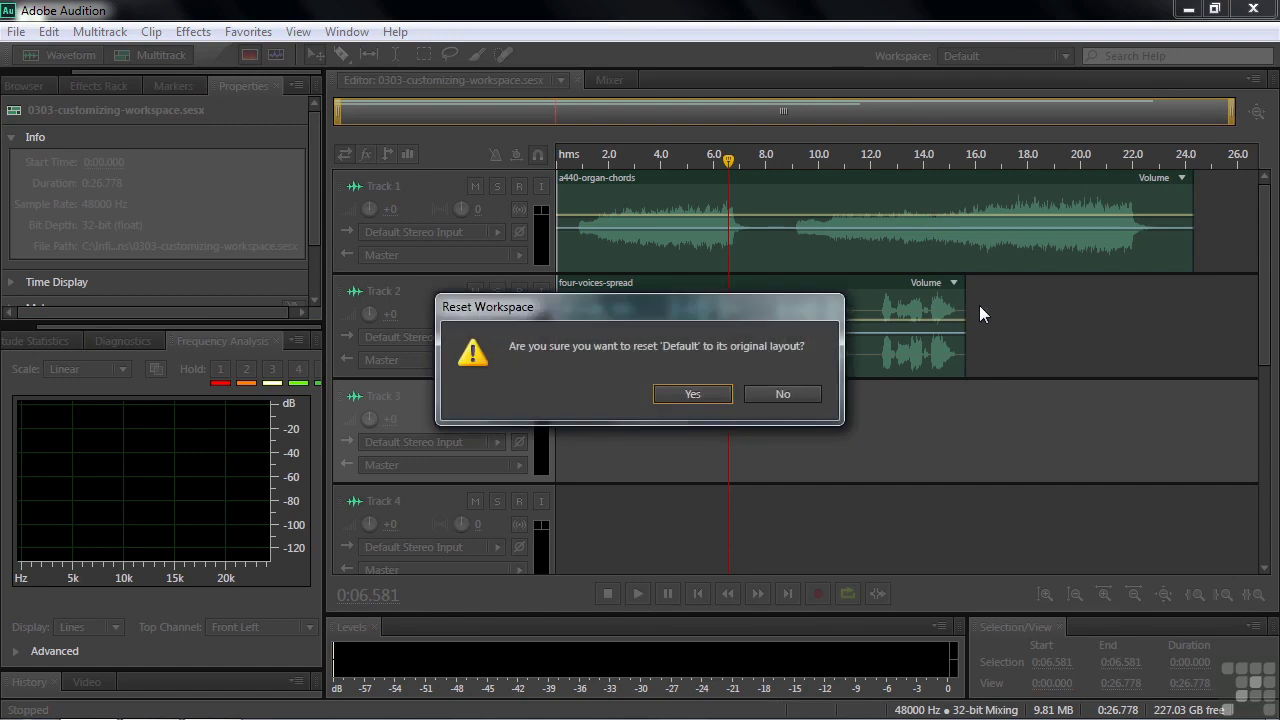
{"action": "left_click", "coordinate": [692, 394]}
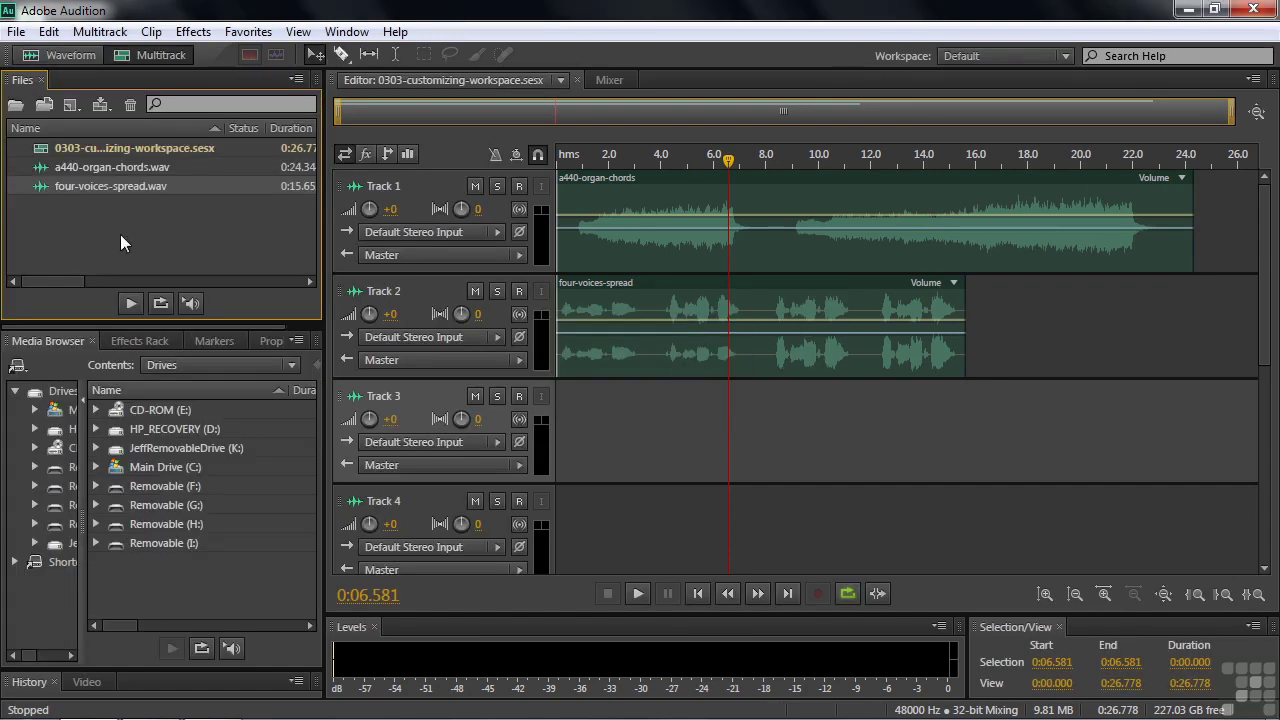
{"action": "left_click", "coordinate": [1067, 56]}
{"action": "left_click", "coordinate": [1030, 145]}
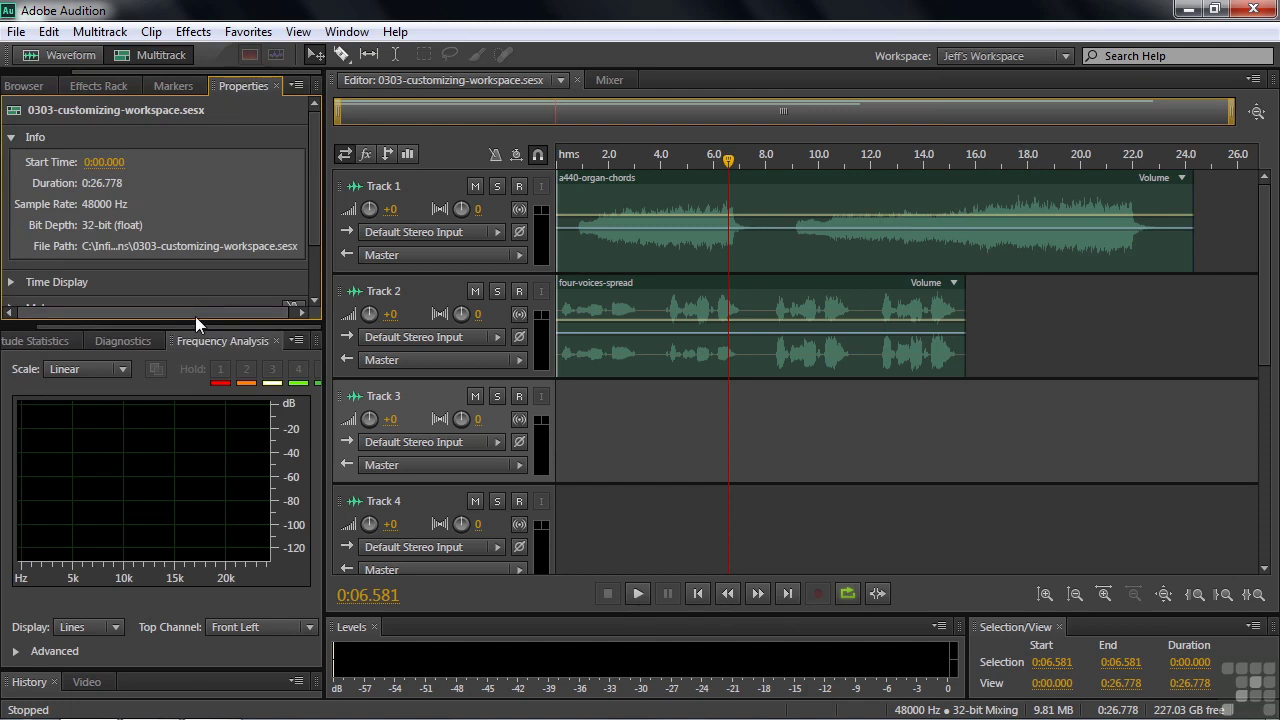
Switch to Default, delete the custom workspace, and verify it no longer appears in the list
{"action": "left_click", "coordinate": [1065, 57]}
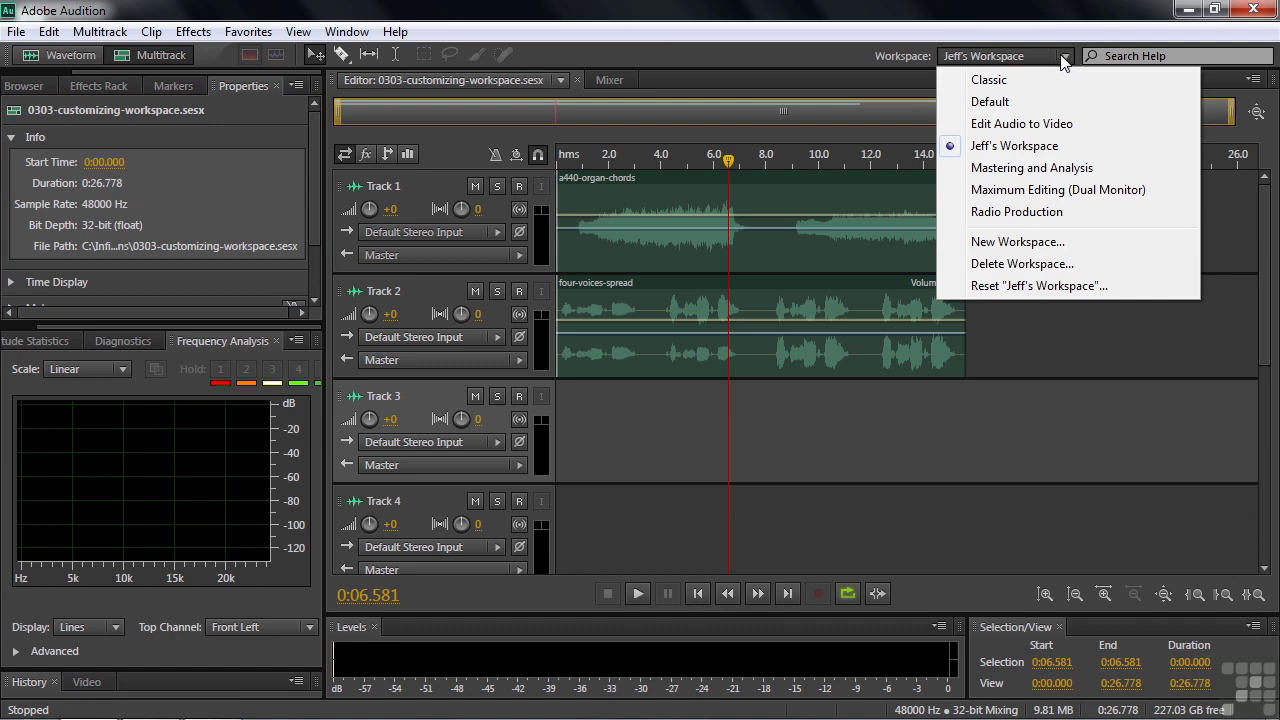
{"action": "left_click", "coordinate": [1014, 101]}
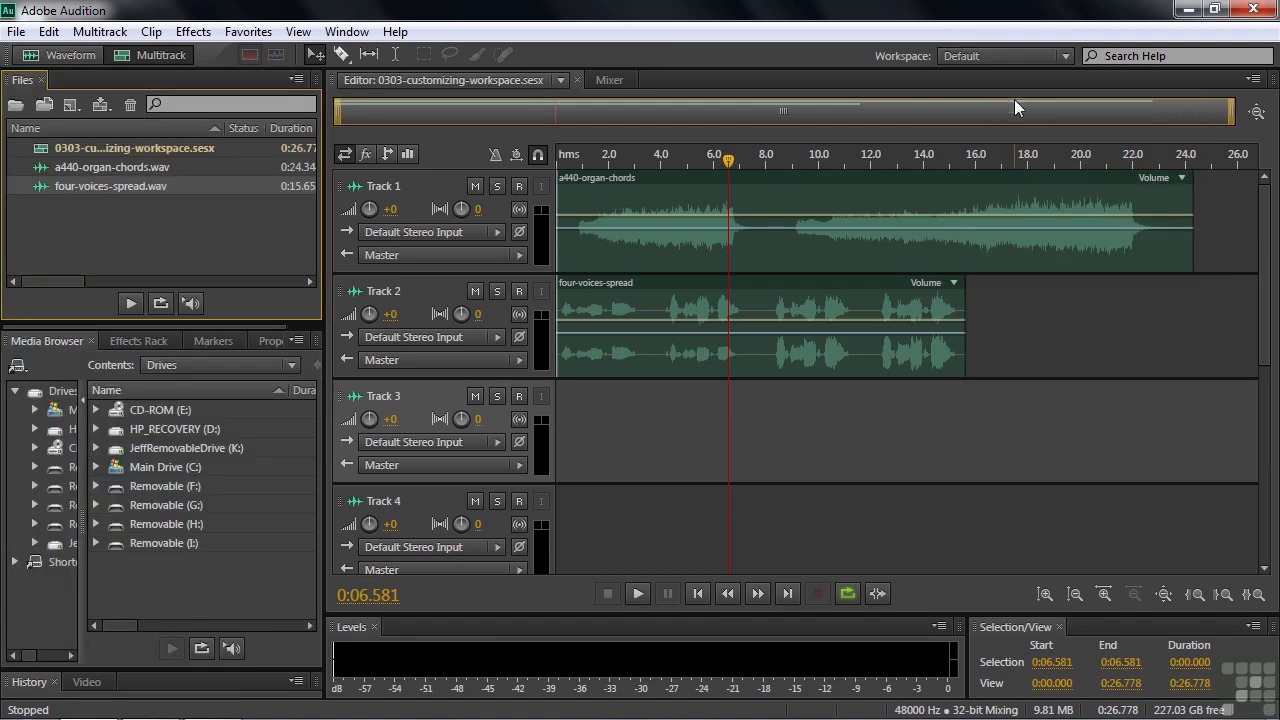
{"action": "left_click", "coordinate": [1065, 57]}
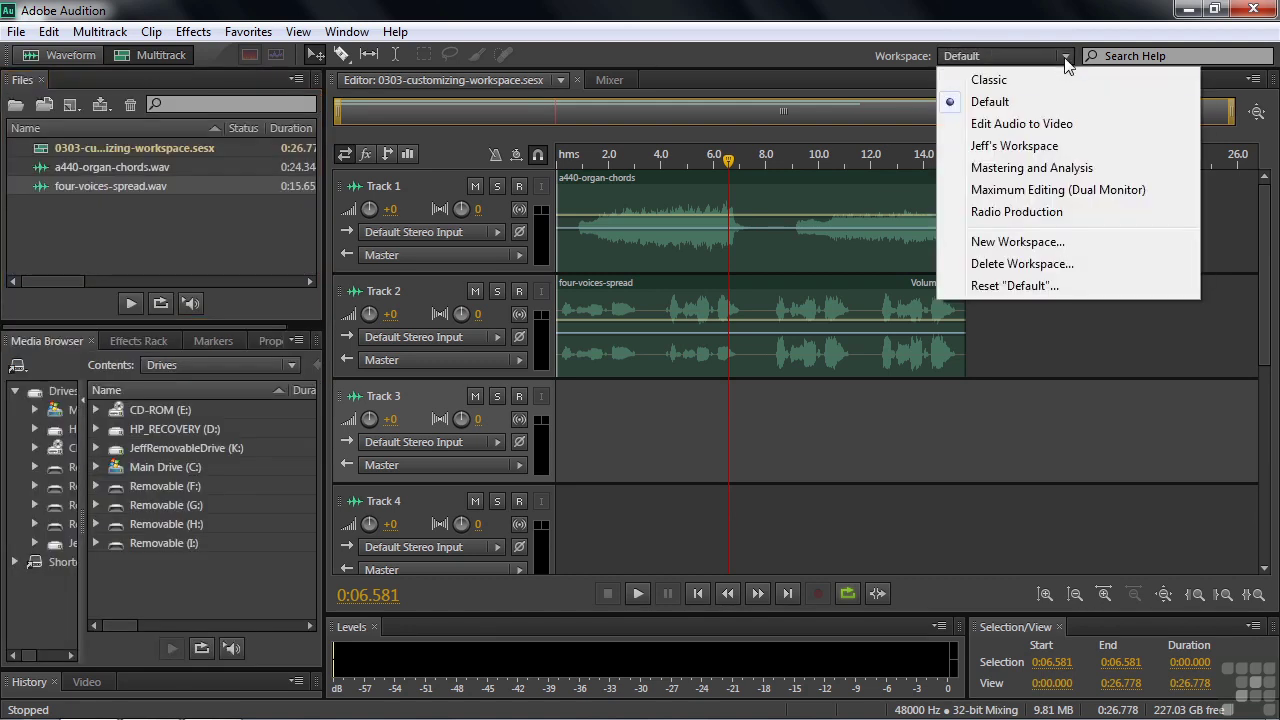
{"action": "left_click", "coordinate": [1021, 264]}
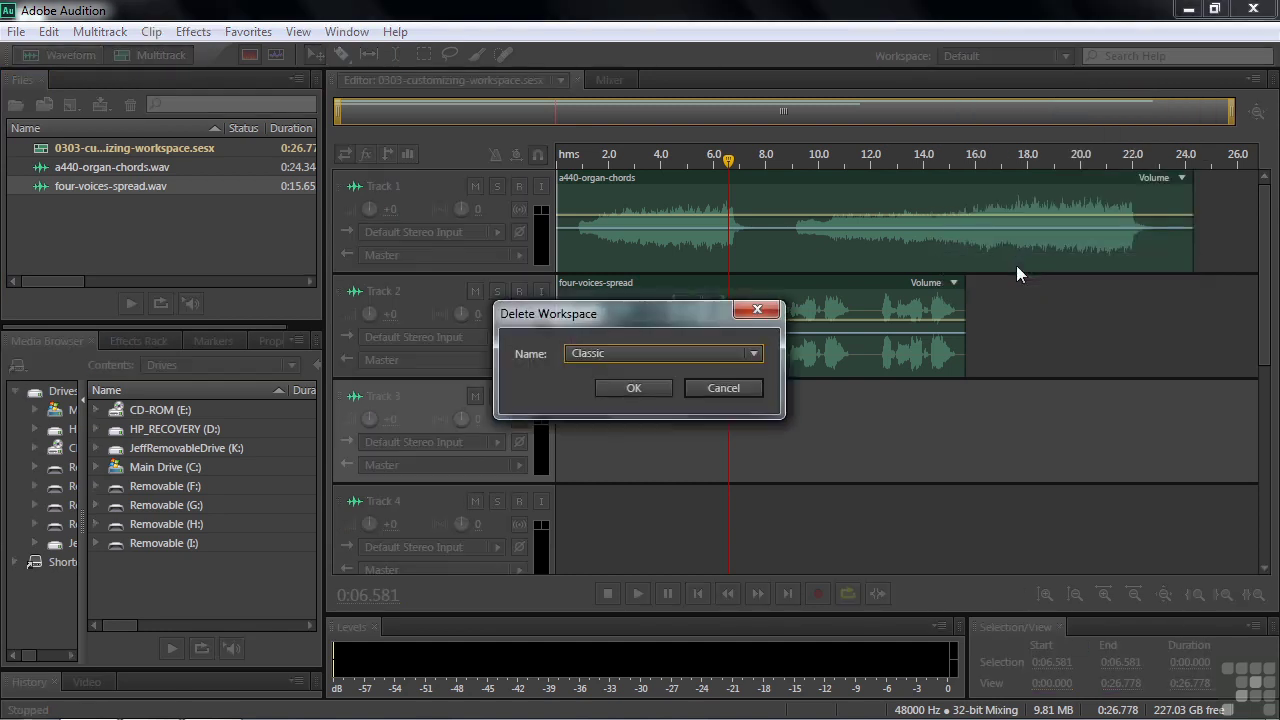
{"action": "left_click", "coordinate": [753, 354]}
{"action": "left_click", "coordinate": [647, 421]}
{"action": "left_click", "coordinate": [640, 388]}
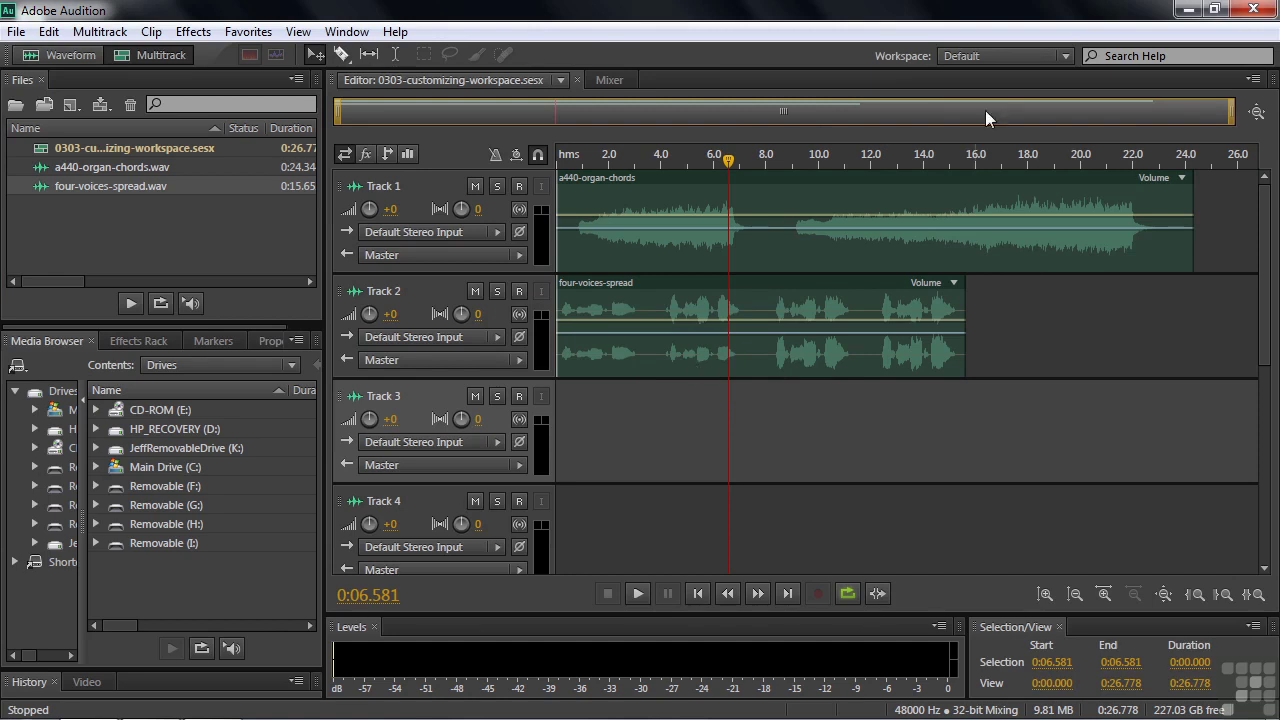
{"action": "left_click", "coordinate": [1066, 56]}
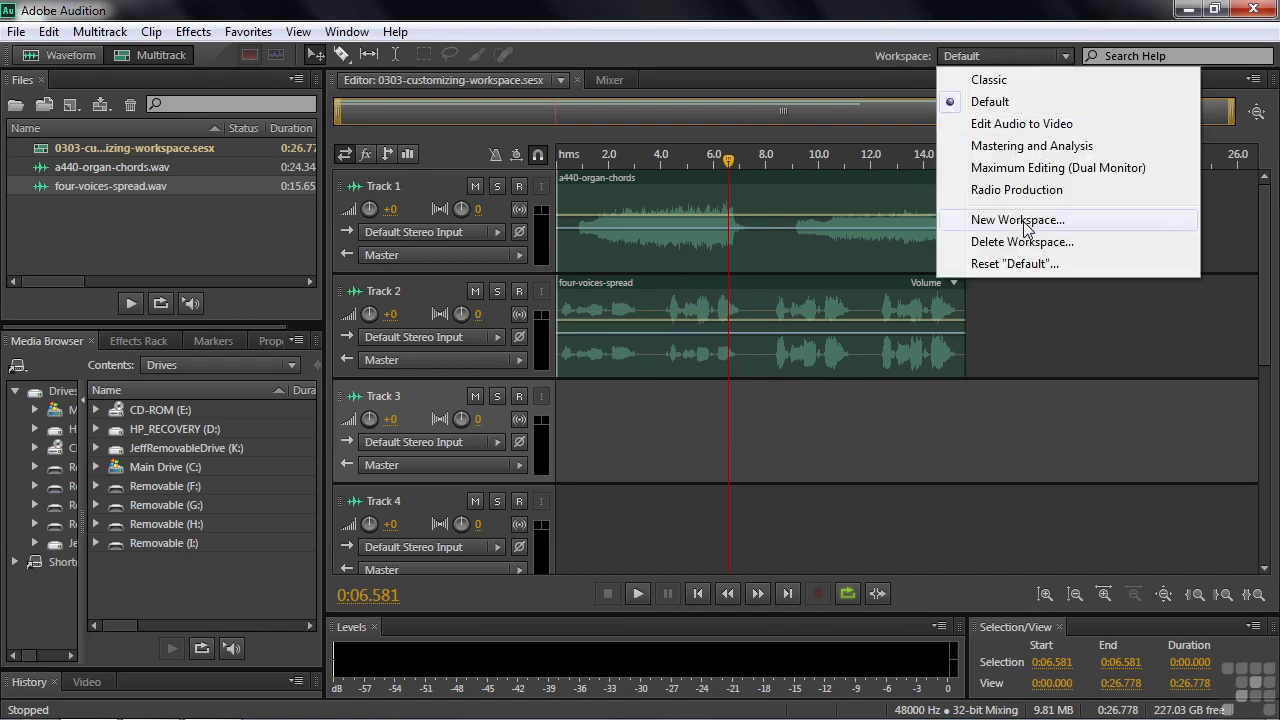
{"action": "left_click", "coordinate": [880, 36]}
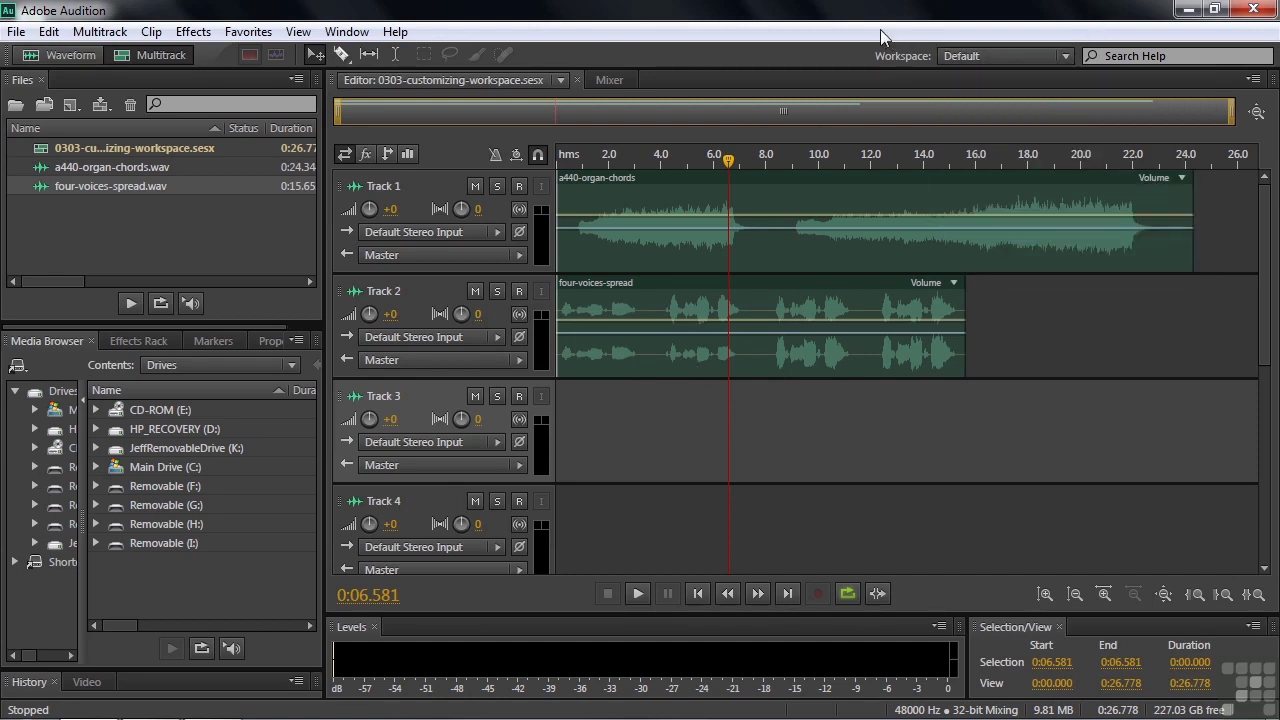